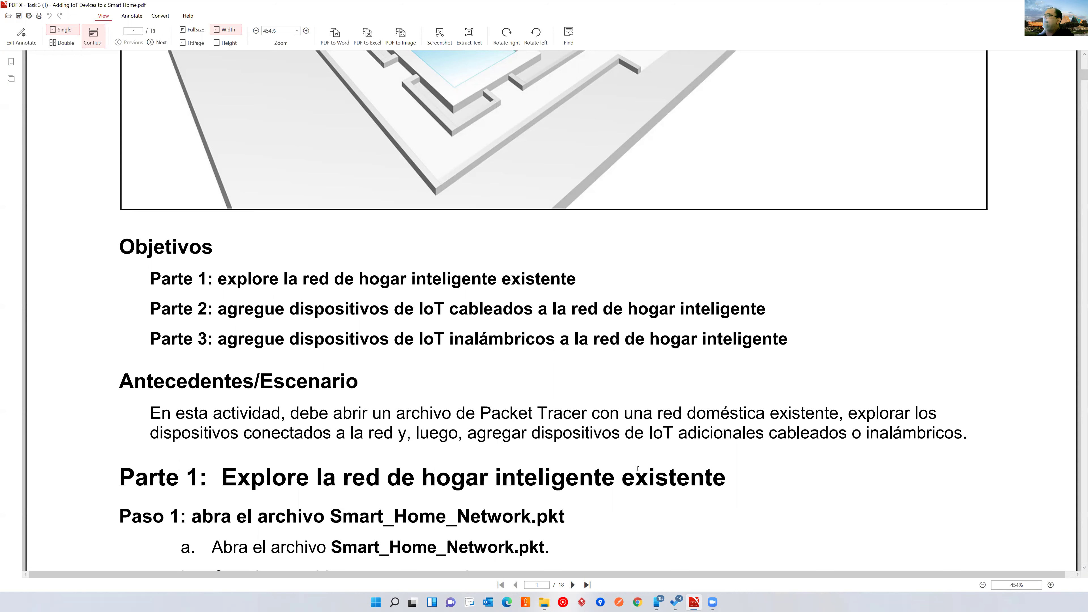
Step: Review the activity guide's title, objectives, scenario and first steps of Part 1
scroll(1066, 269, "down", 10)
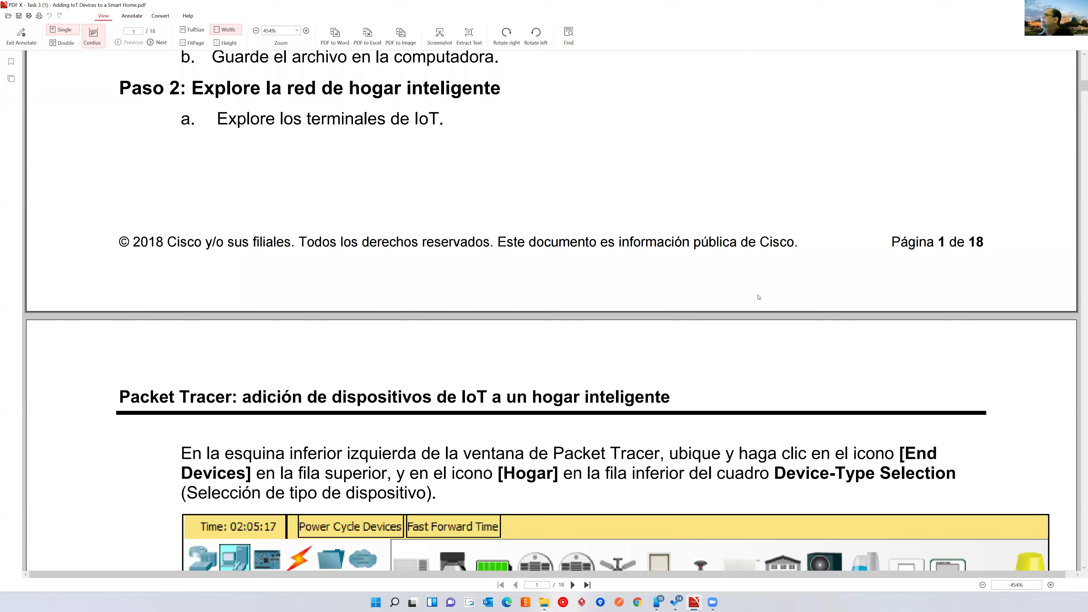
scroll(759, 297, "up", 3)
scroll(473, 211, "up", 18)
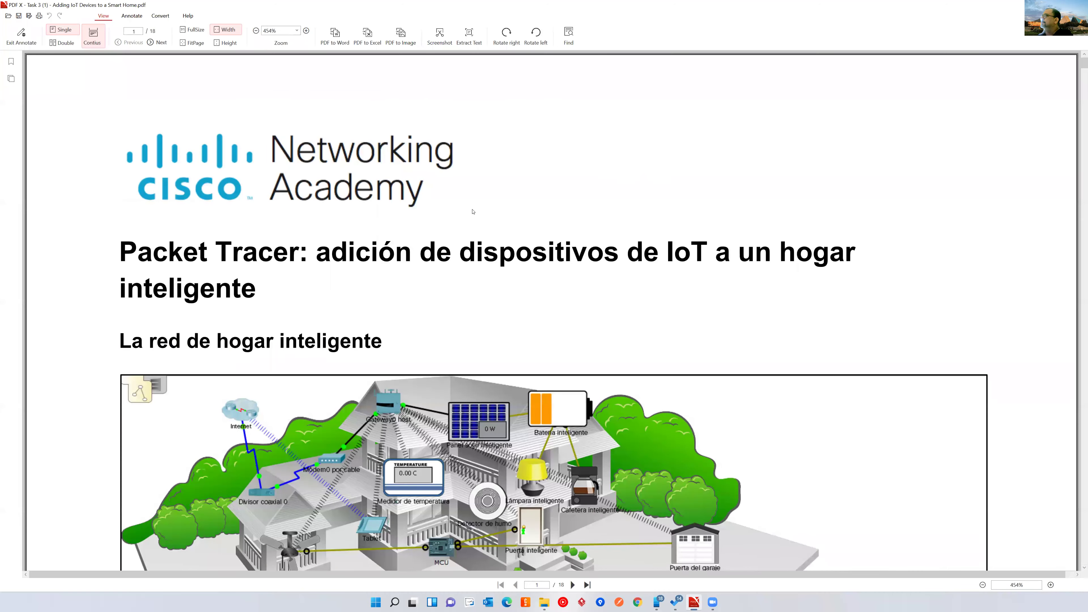
scroll(362, 285, "down", 10)
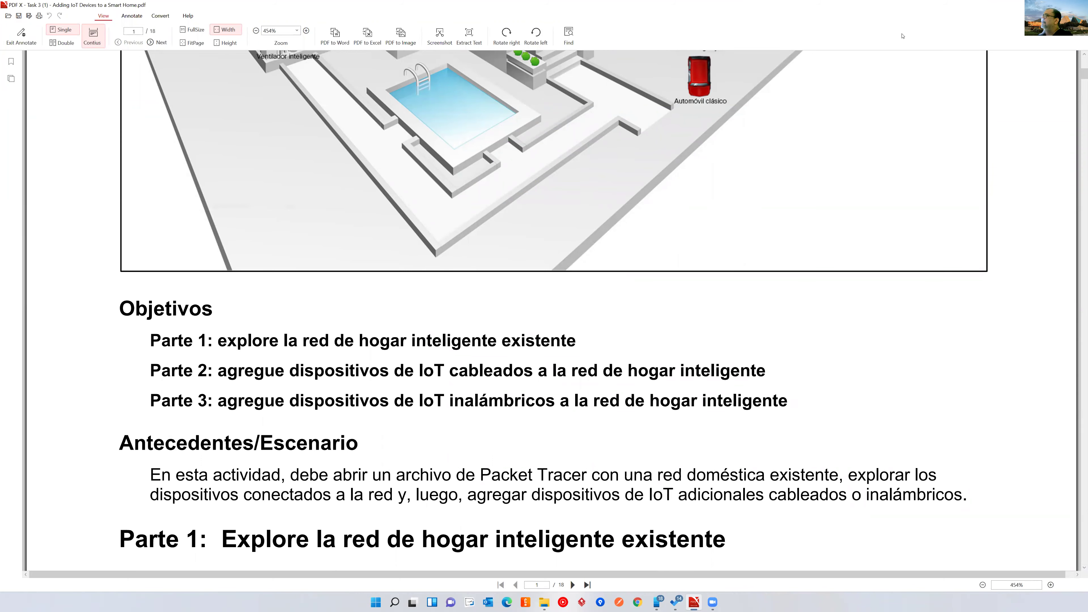
Step: Switch to Cisco Packet Tracer by opening the Task 3 (1) Adding IoT Devices to a Smart Home file from the solution folder
key("super+d")
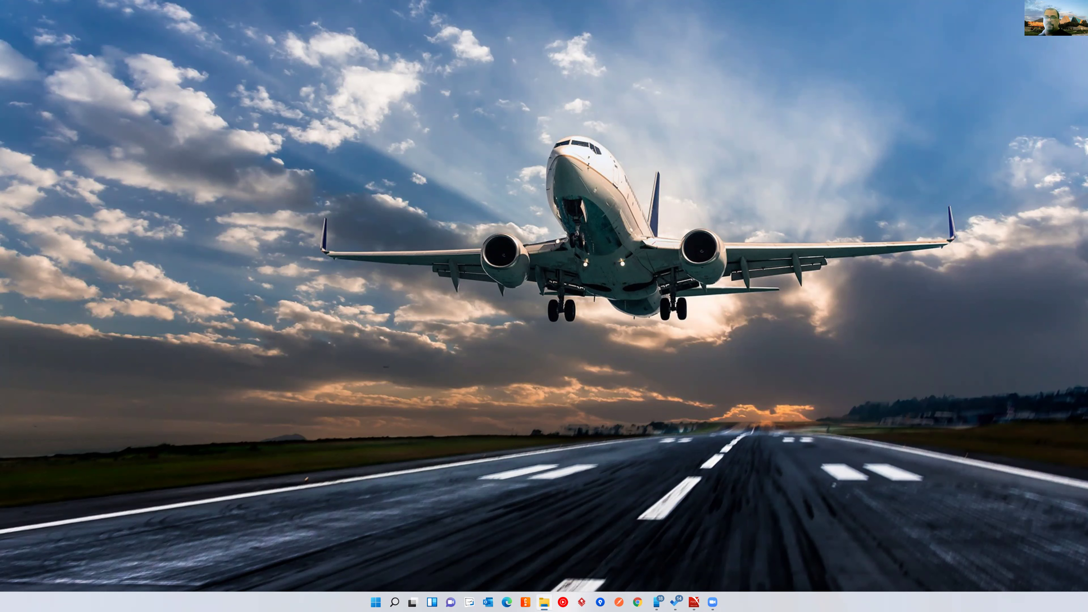
key("super+d")
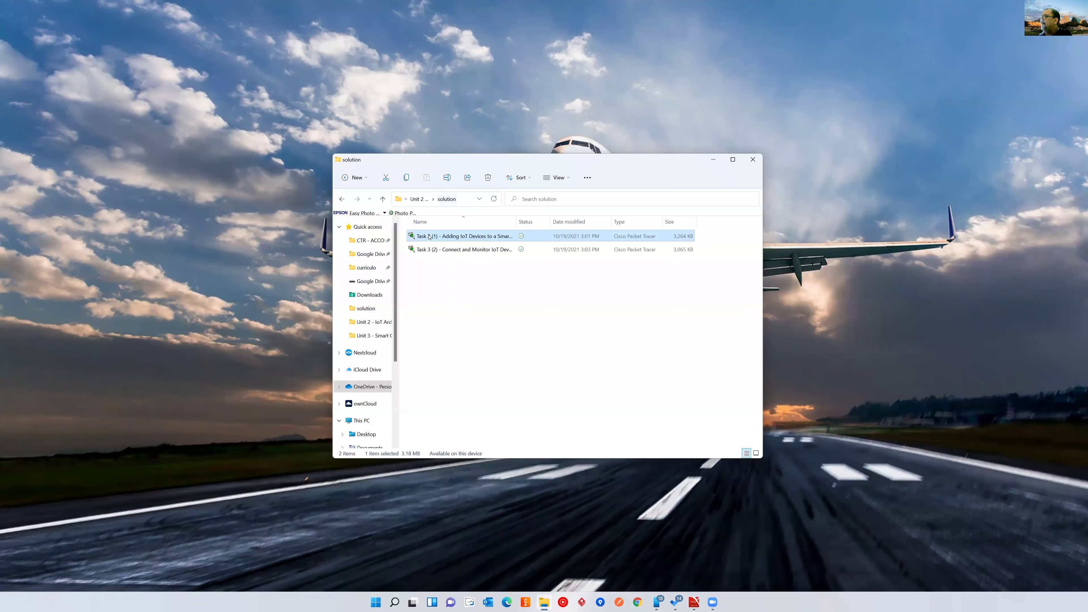
left_click(527, 201)
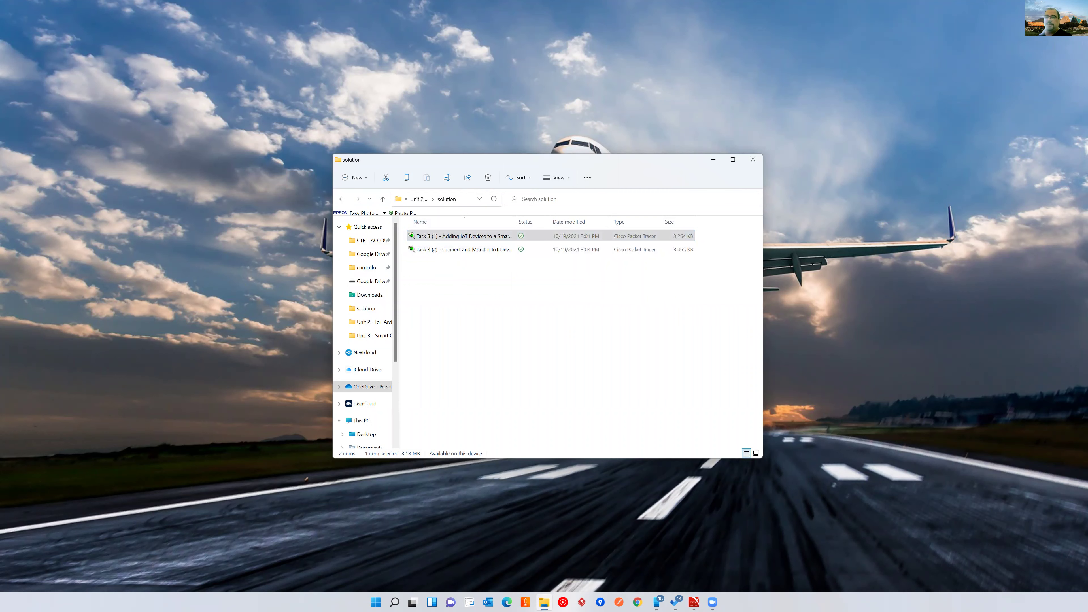
key("super+d")
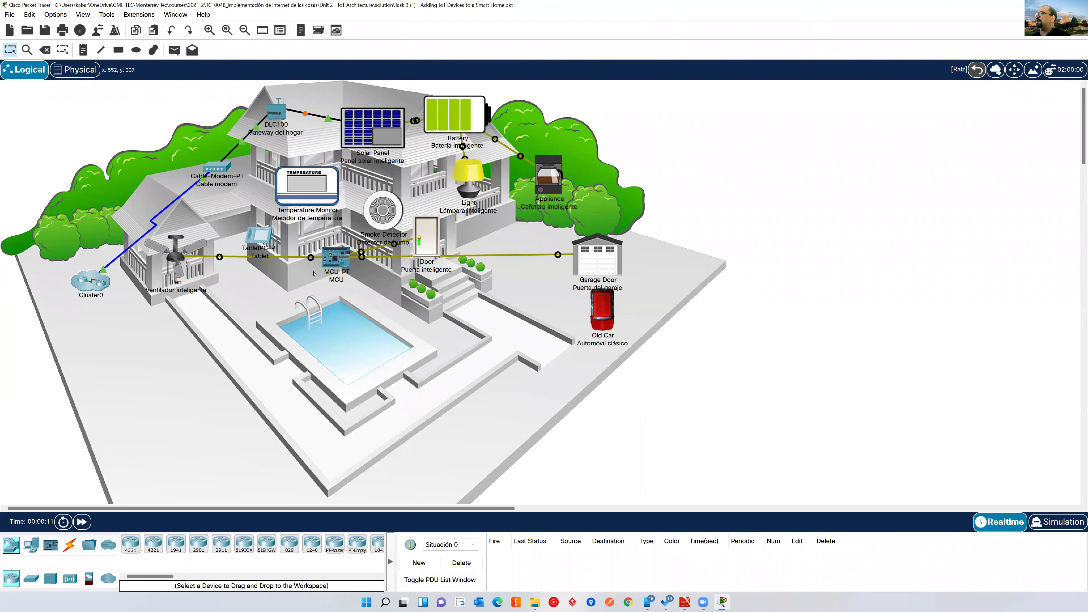
Step: Move the tablet slightly up and to the left beside the house
left_click_drag(268, 245, 258, 225)
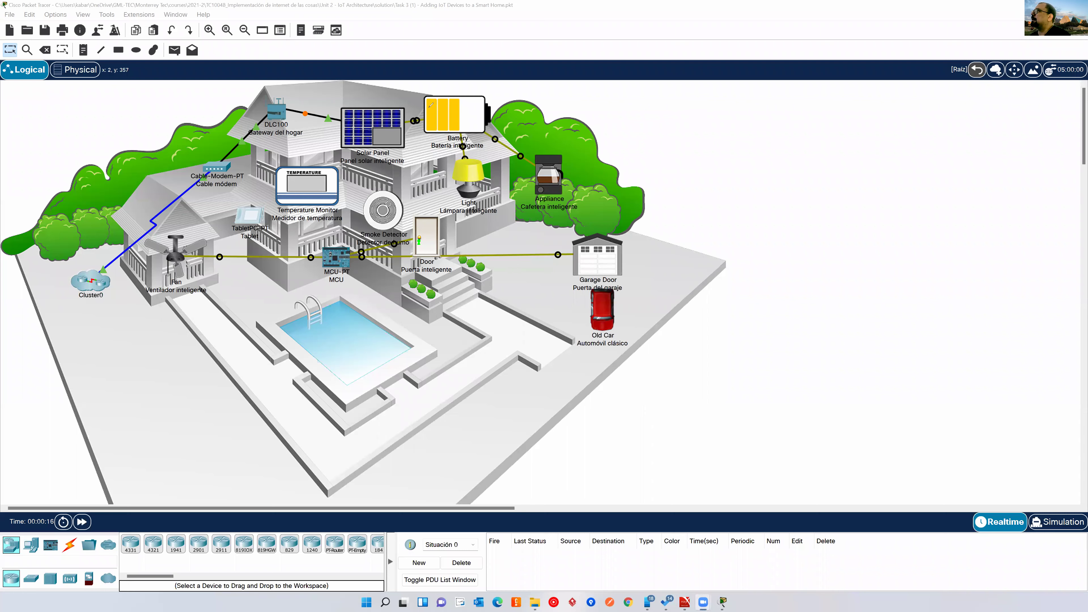
mouse_move(336, 101)
left_mouse_down()
mouse_move(318, 92)
mouse_move(335, 125)
mouse_move(320, 88)
mouse_move(205, 147)
mouse_move(272, 129)
left_mouse_up()
mouse_move(198, 172)
left_mouse_down()
mouse_move(177, 181)
mouse_move(160, 251)
mouse_move(208, 169)
left_mouse_up()
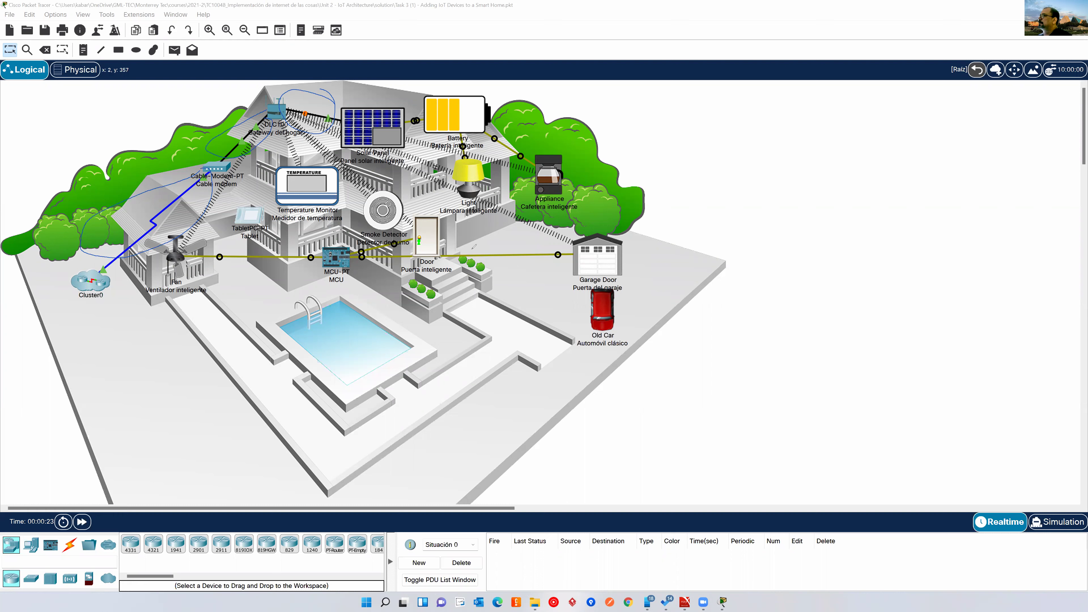
mouse_move(516, 243)
left_mouse_down()
mouse_move(446, 245)
mouse_move(541, 255)
mouse_move(499, 237)
left_mouse_up()
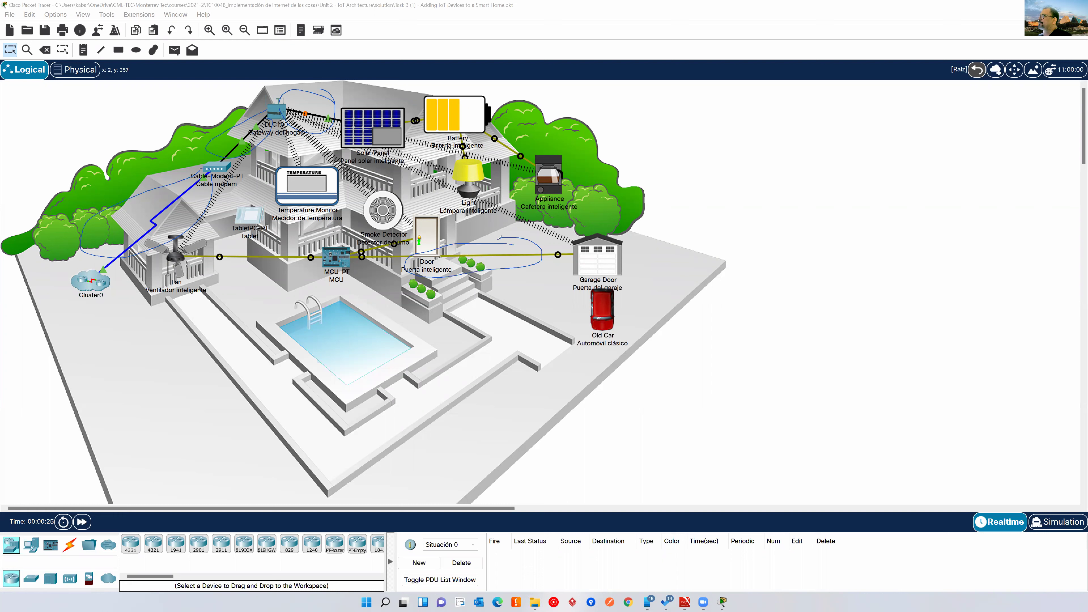
mouse_move(469, 179)
left_mouse_down()
mouse_move(403, 189)
mouse_move(424, 161)
left_mouse_up()
mouse_move(221, 173)
left_mouse_down()
mouse_move(214, 210)
mouse_move(253, 163)
left_mouse_up()
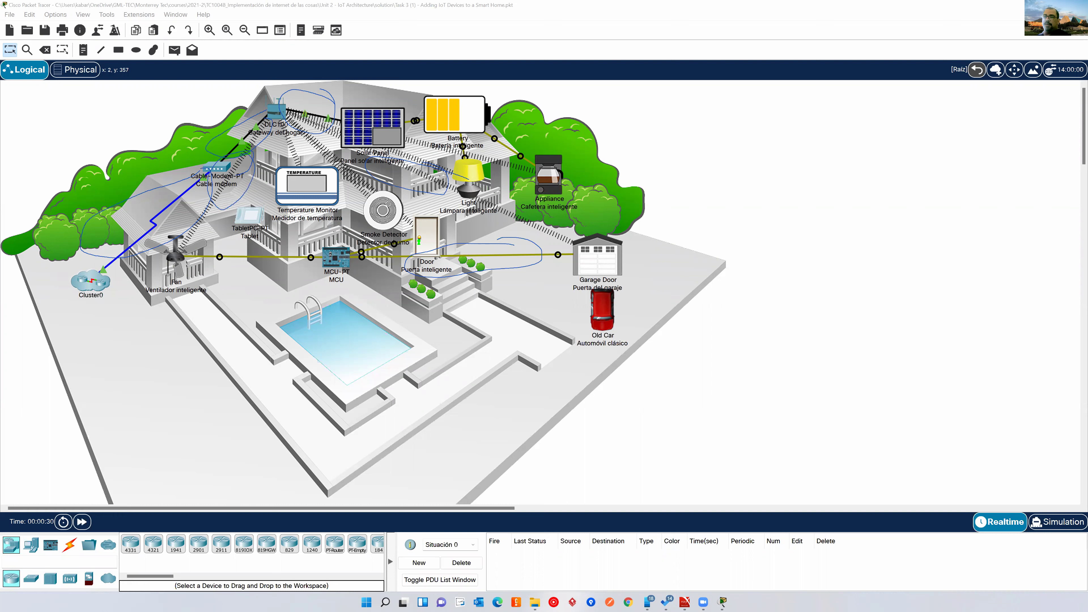
key("Escape")
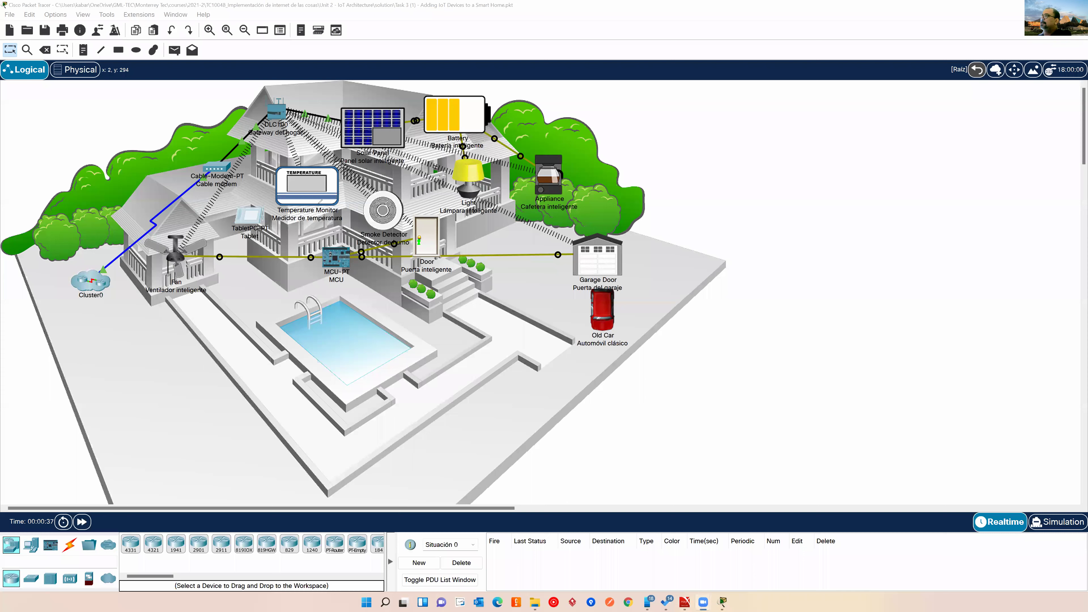
mouse_move(265, 196)
left_mouse_down()
mouse_move(245, 197)
mouse_move(248, 249)
mouse_move(267, 134)
left_mouse_up()
mouse_move(290, 93)
left_mouse_down()
mouse_move(265, 95)
mouse_move(318, 110)
left_mouse_up()
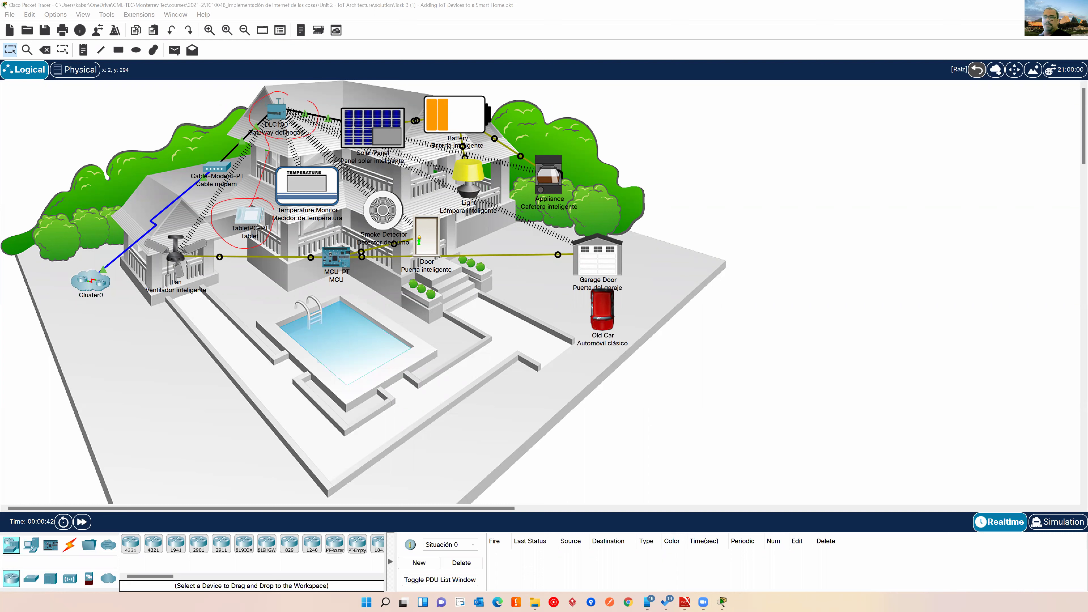
key("Escape")
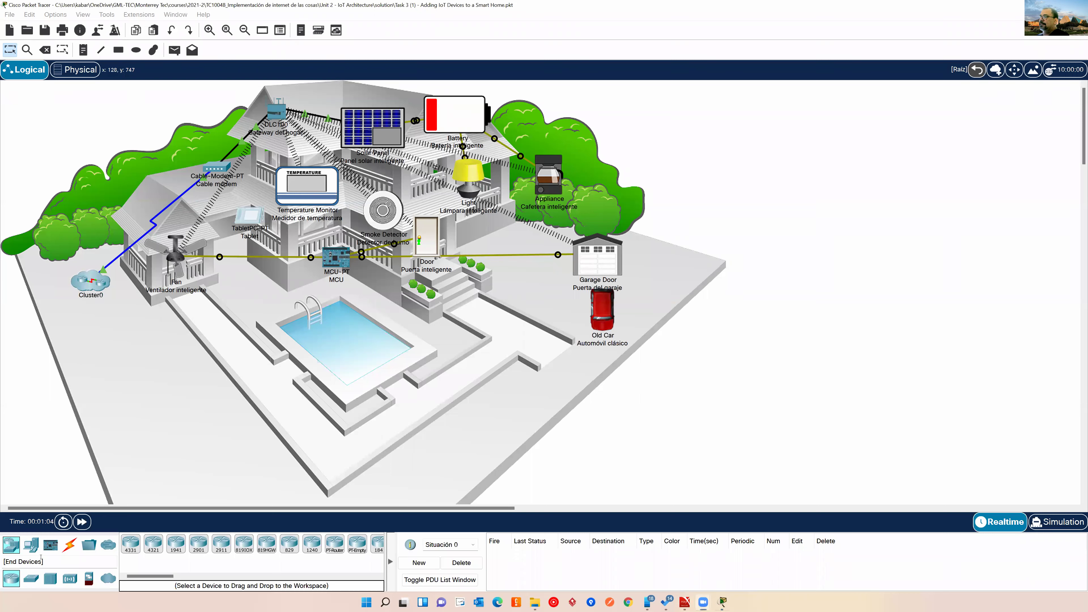
Step: Show the Home category of the End Devices and browse the available smart home devices
left_click(31, 545)
left_click(31, 579)
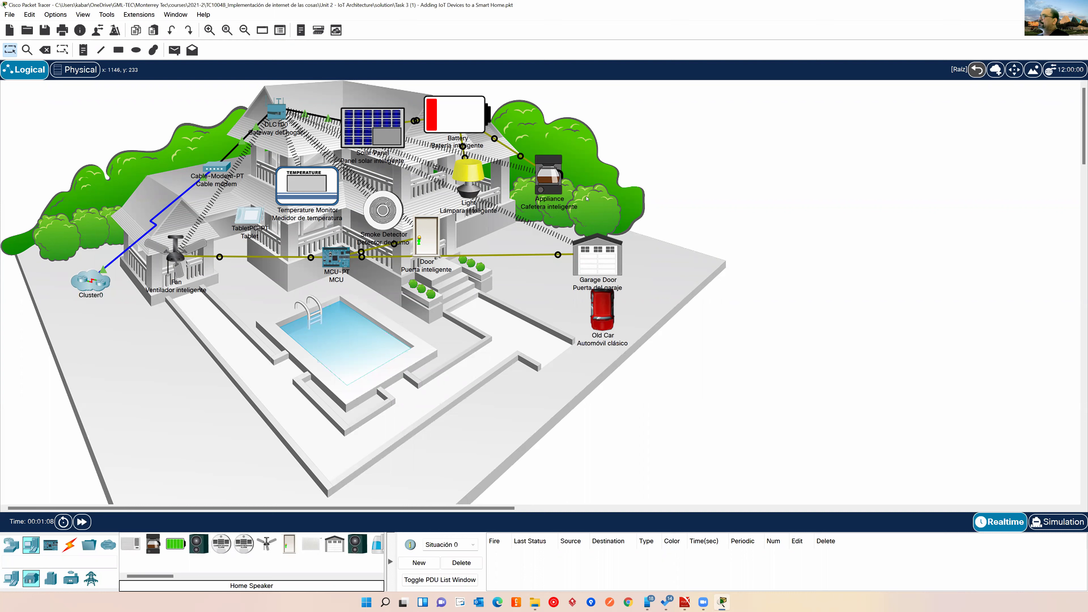
left_click(308, 577)
left_click(308, 576)
left_click_drag(258, 576, 166, 575)
Step: Reposition the coffee maker, lamp, smoke detector and home gateway slightly within the smart home layout
left_click_drag(540, 178, 570, 163)
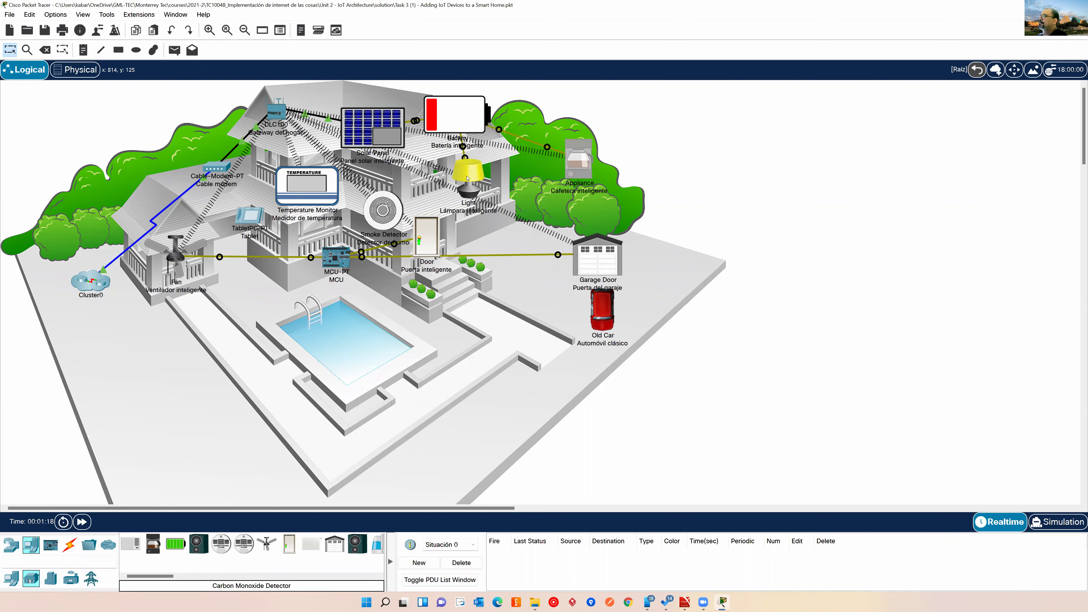
left_click_drag(468, 178, 480, 184)
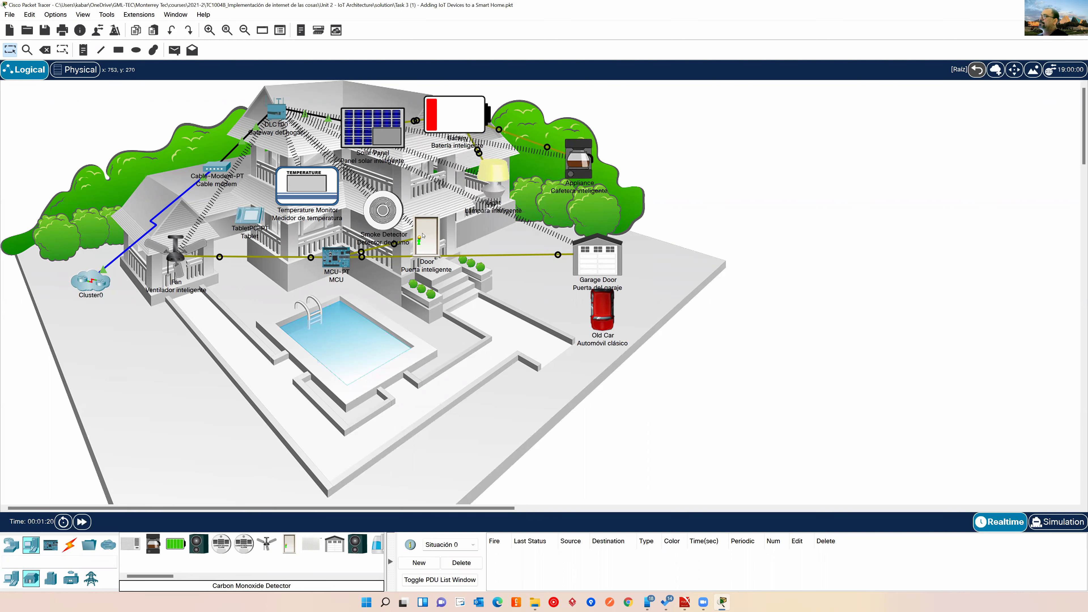
left_click_drag(382, 210, 397, 197)
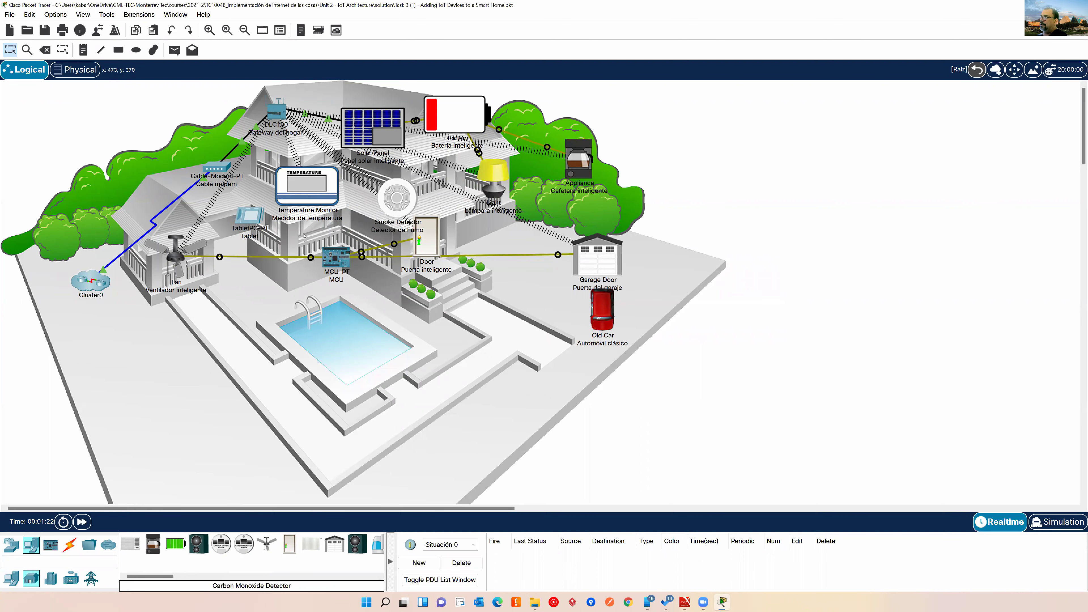
mouse_move(311, 201)
mouse_move(394, 202)
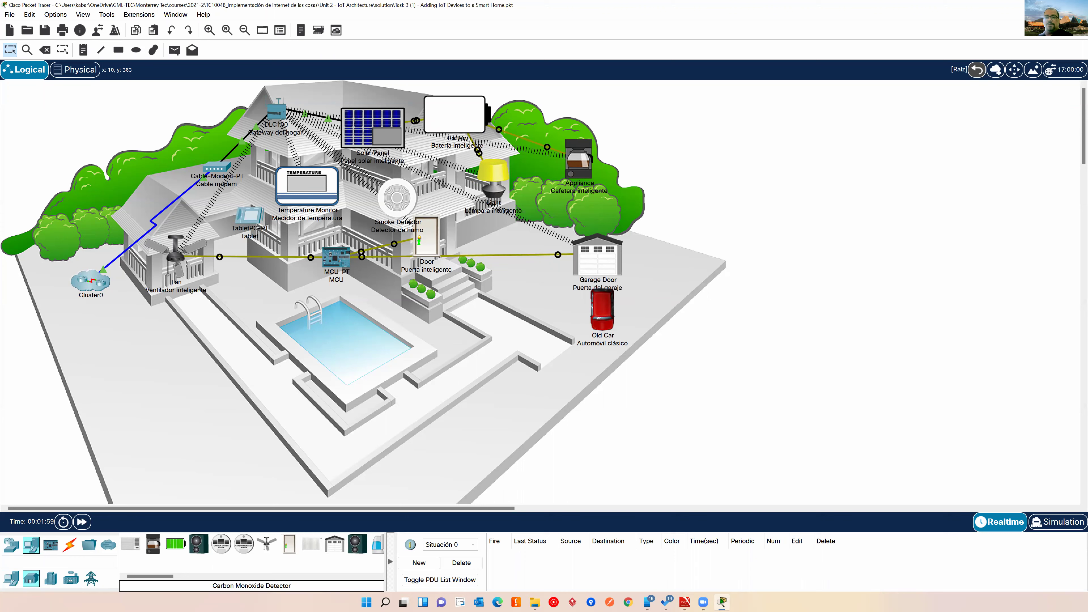
left_click_drag(278, 115, 293, 125)
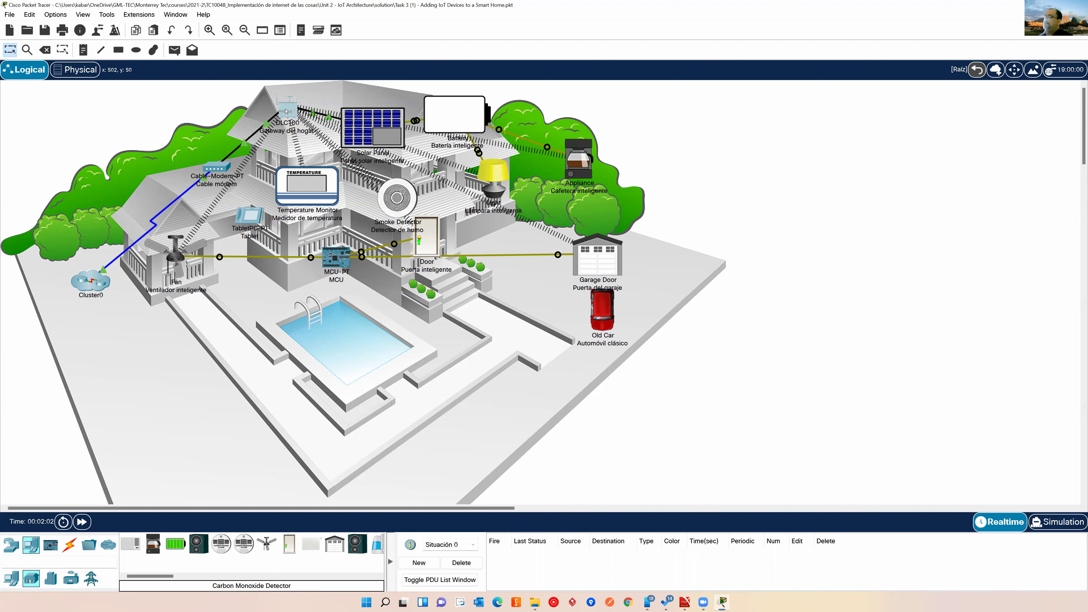
Step: Open the home gateway and enlarge its physical device view to examine the Internet and Ethernet ports
mouse_move(286, 111)
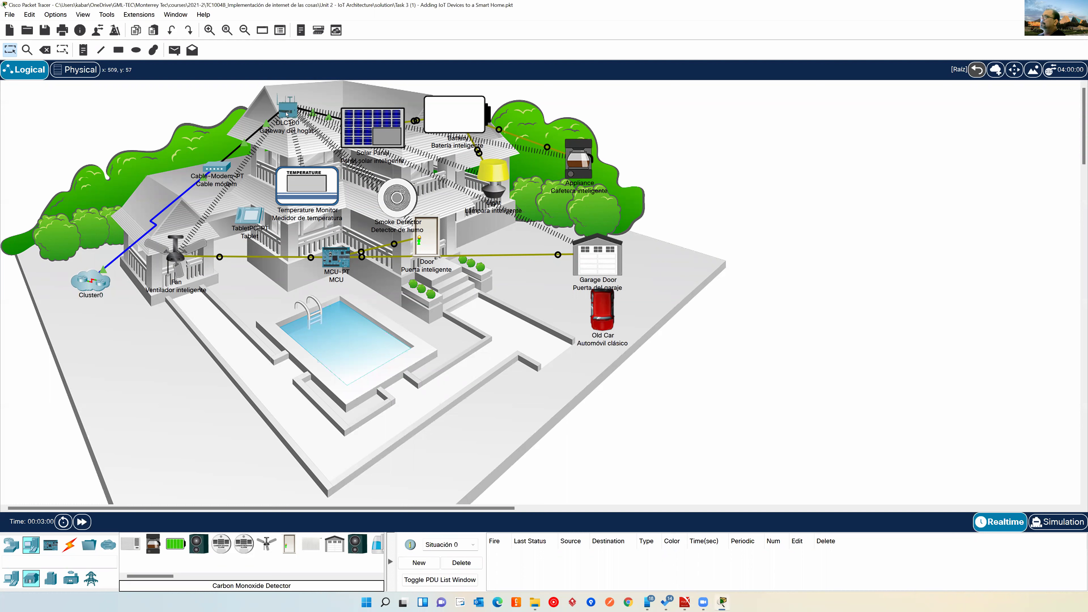
mouse_move(286, 114)
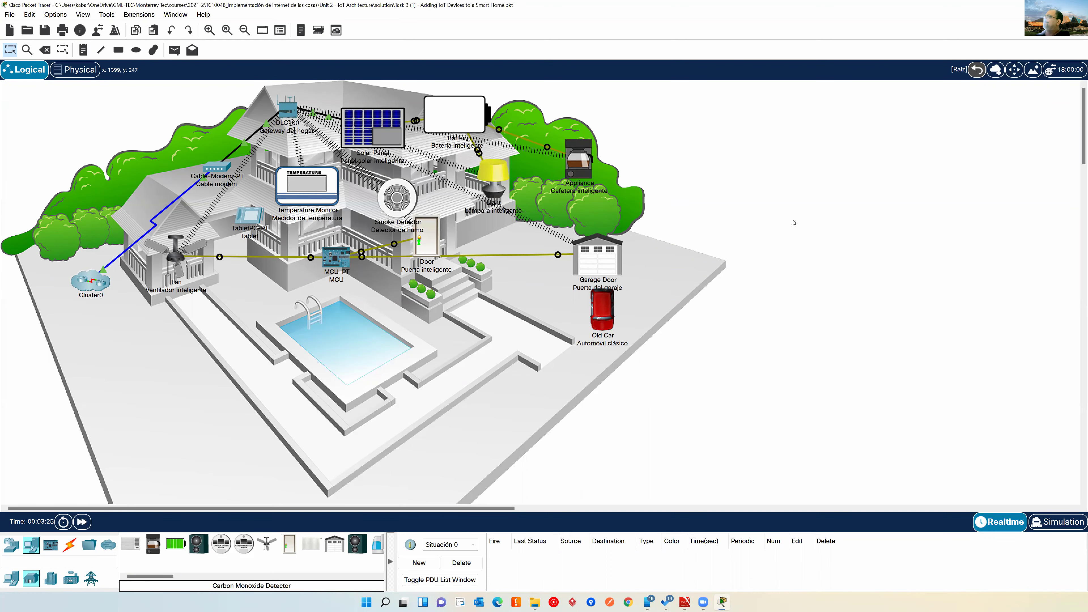
left_click(290, 111)
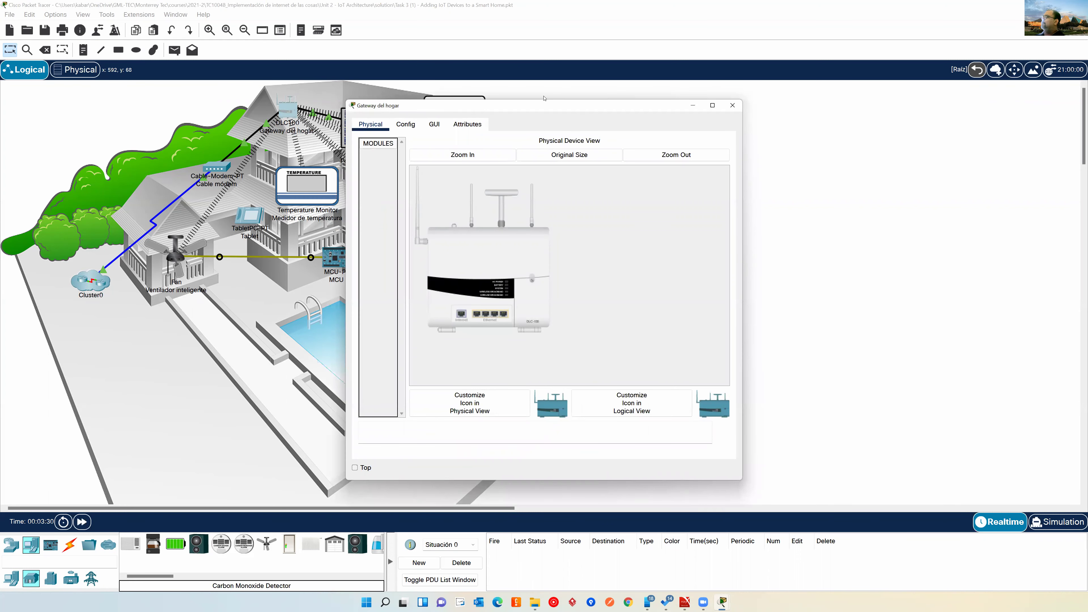
left_click_drag(544, 98, 678, 78)
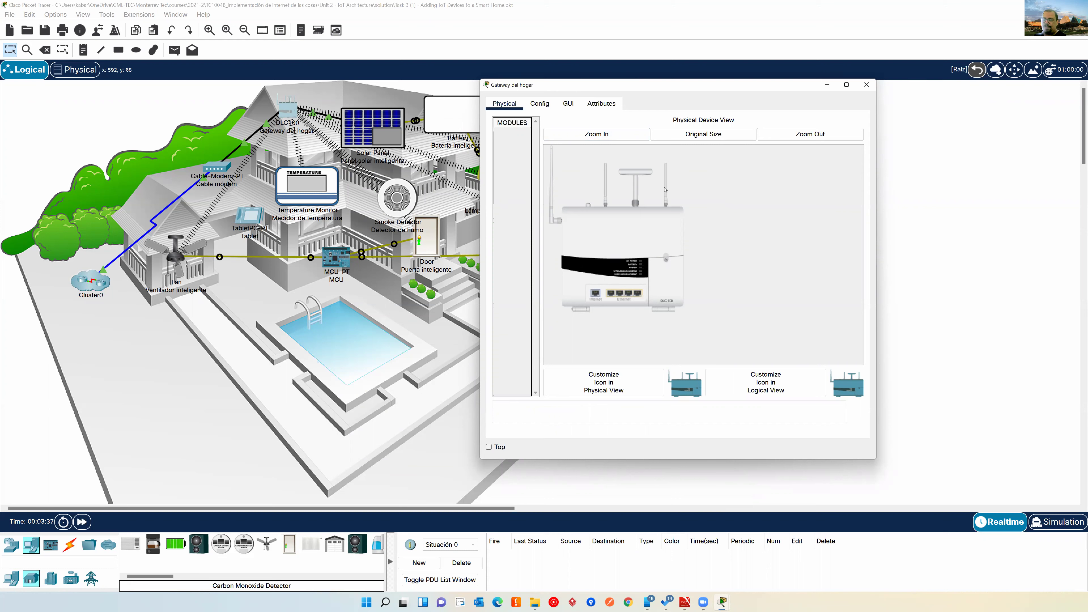
left_click(636, 136)
left_click(636, 136)
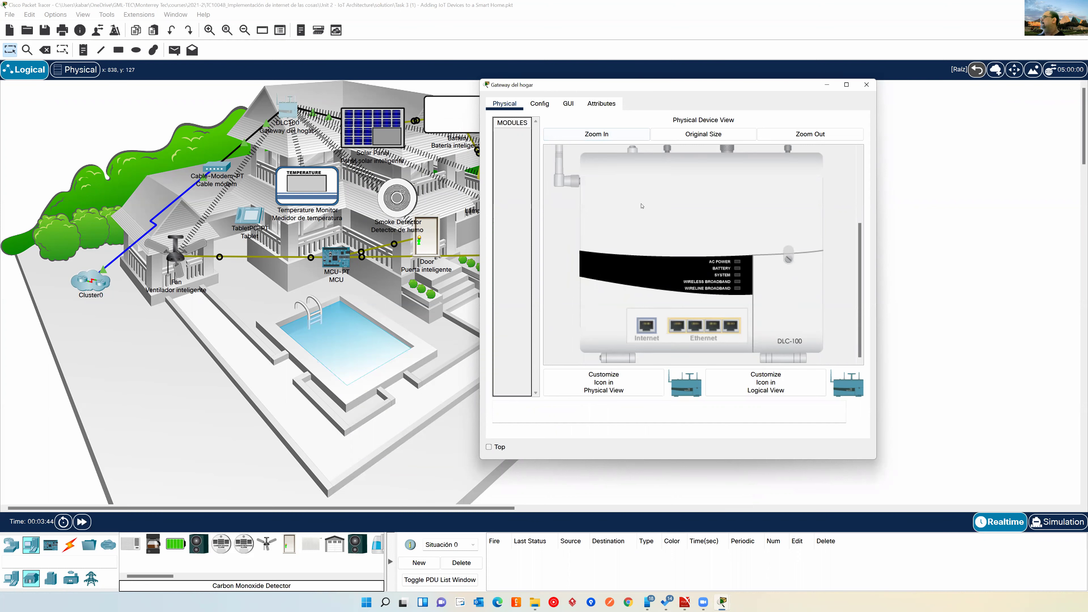
Step: Examine the home gateway's global, Internet and LAN configuration settings
left_click(539, 104)
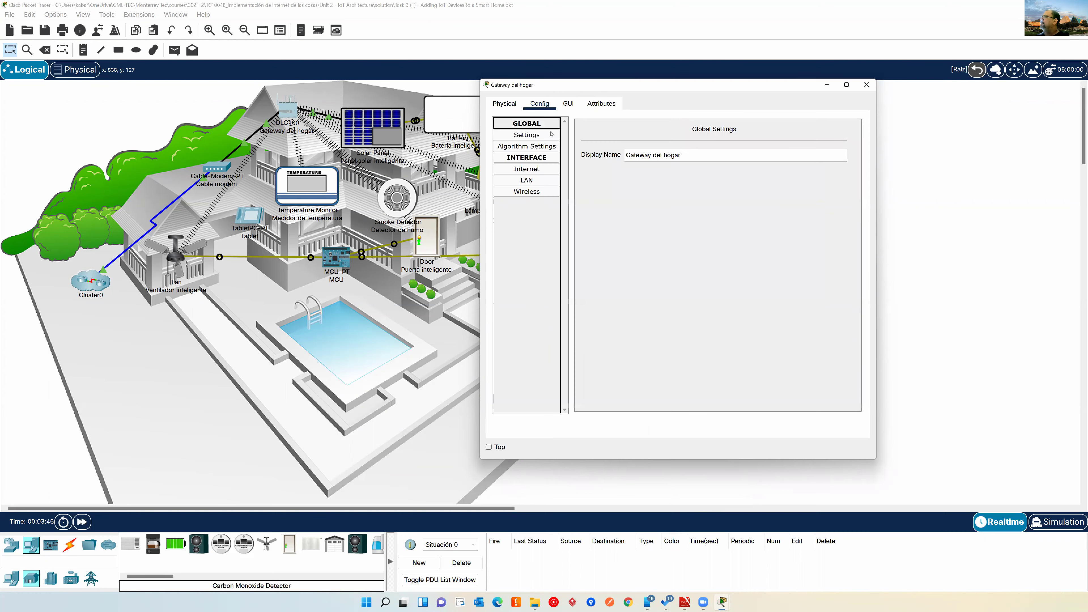
left_click(531, 135)
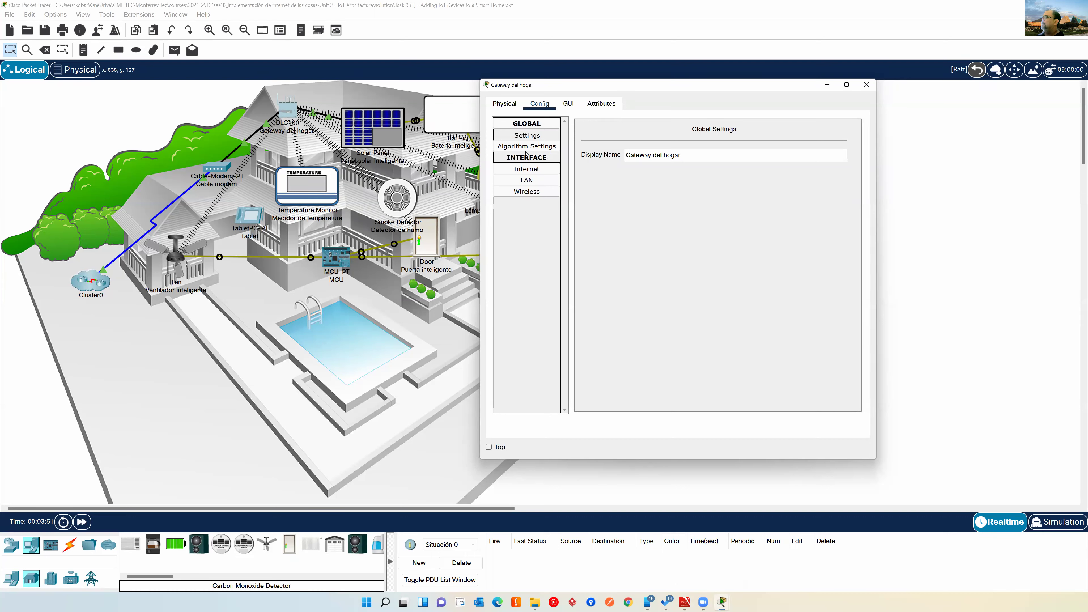
left_click(552, 173)
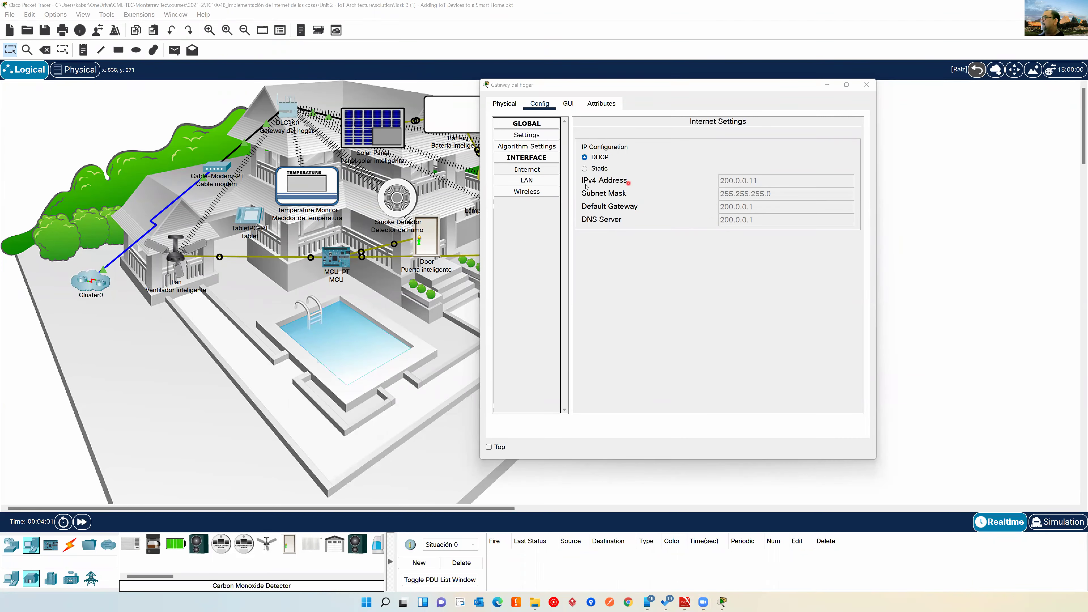
left_click(527, 183)
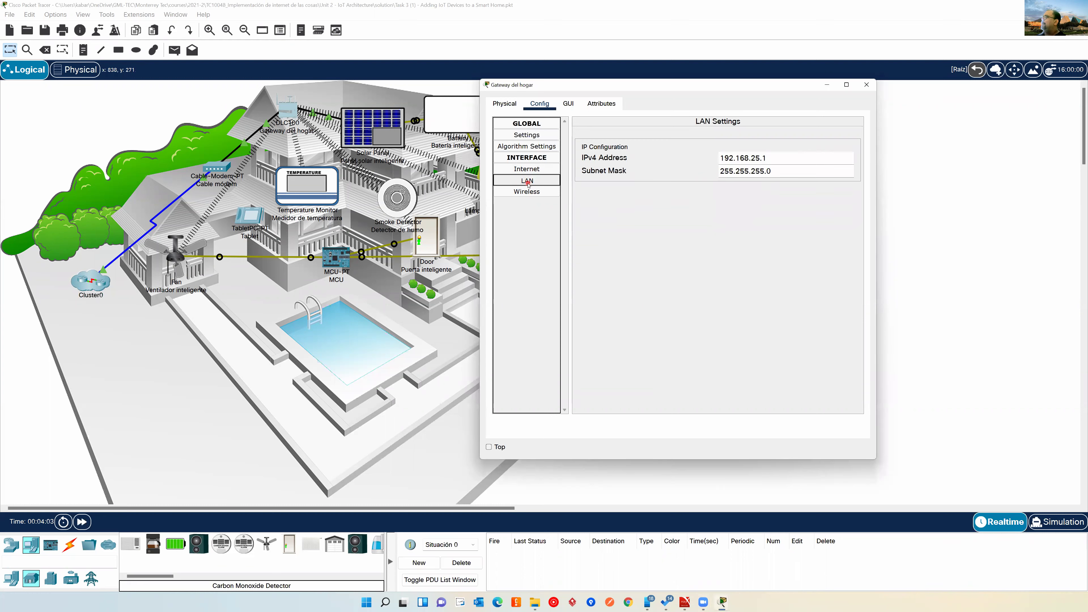
left_click(310, 101)
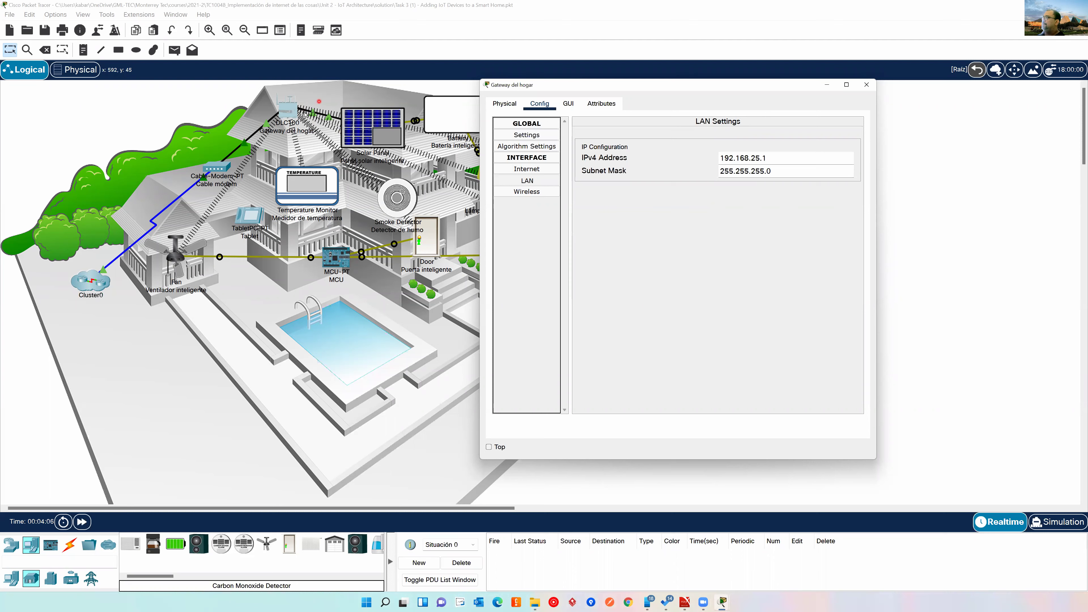
Step: Examine the home gateway's wireless SSID, authentication type and pass phrase field, and close the gateway window
left_click(536, 194)
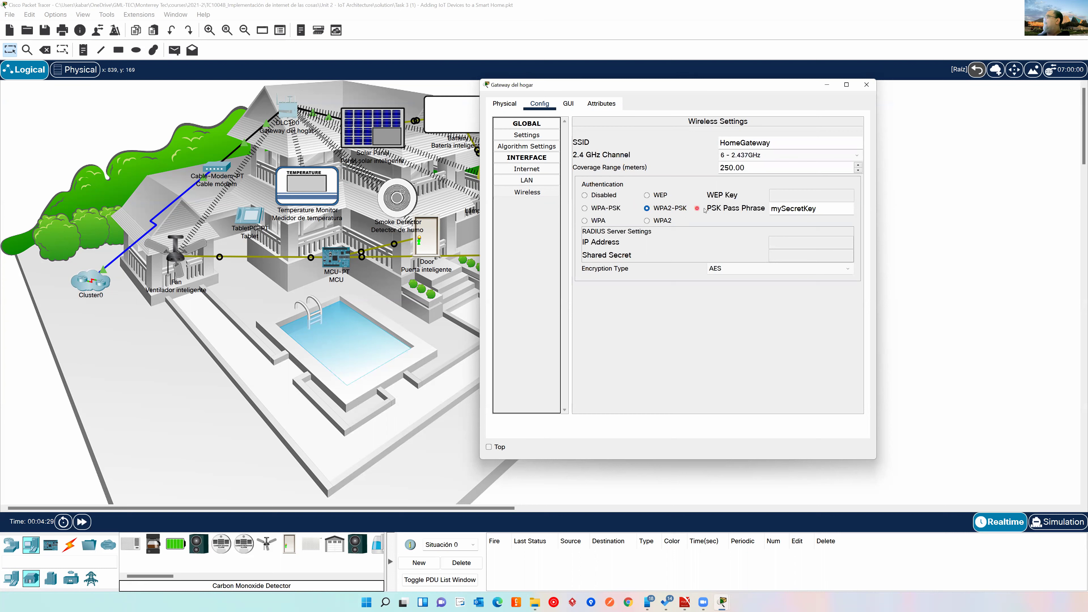
double_click(799, 208)
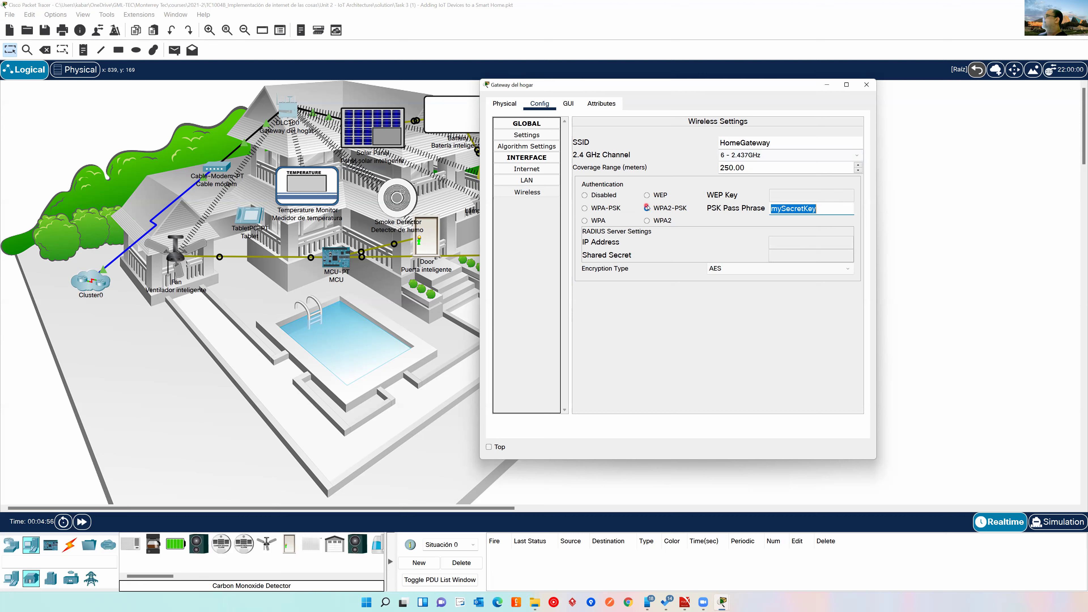
double_click(777, 210)
left_click(866, 84)
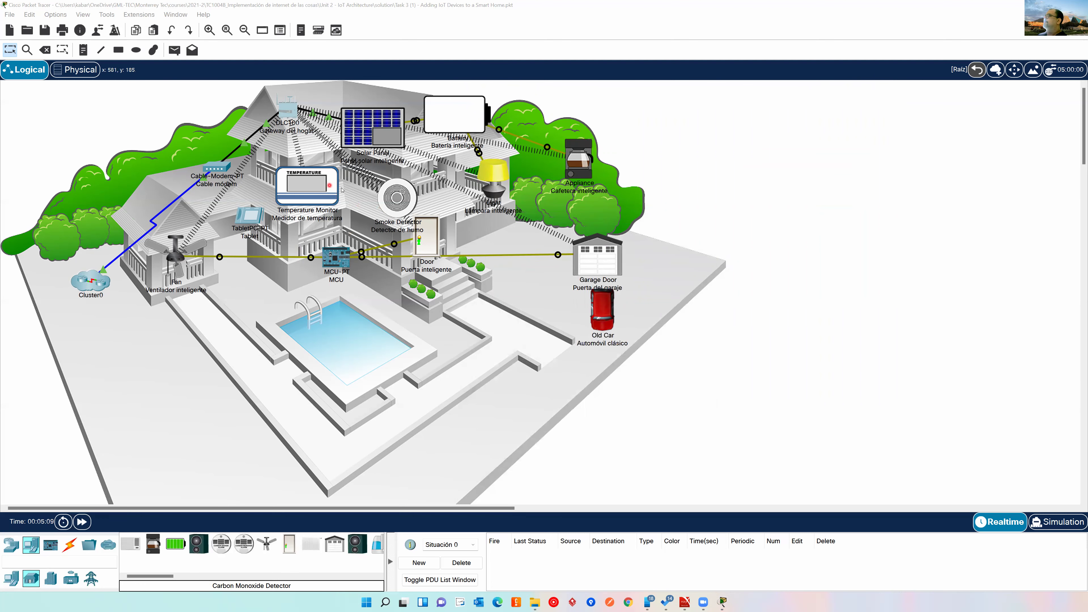
Step: Examine the temperature monitor's global and Wireless0 configuration settings, and close its window
left_click(321, 188)
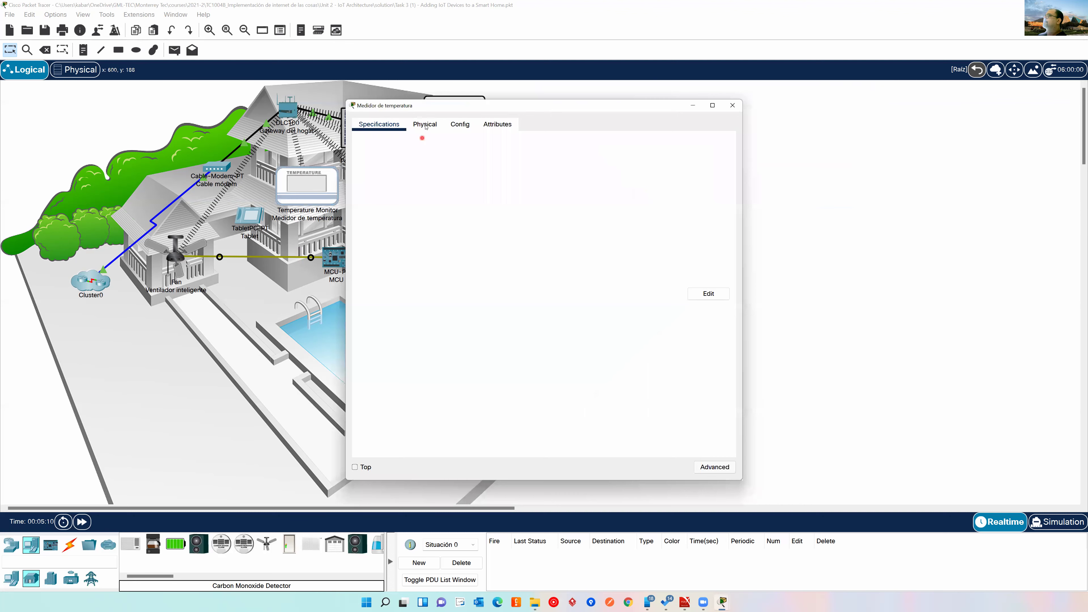
left_click(425, 126)
left_click(459, 125)
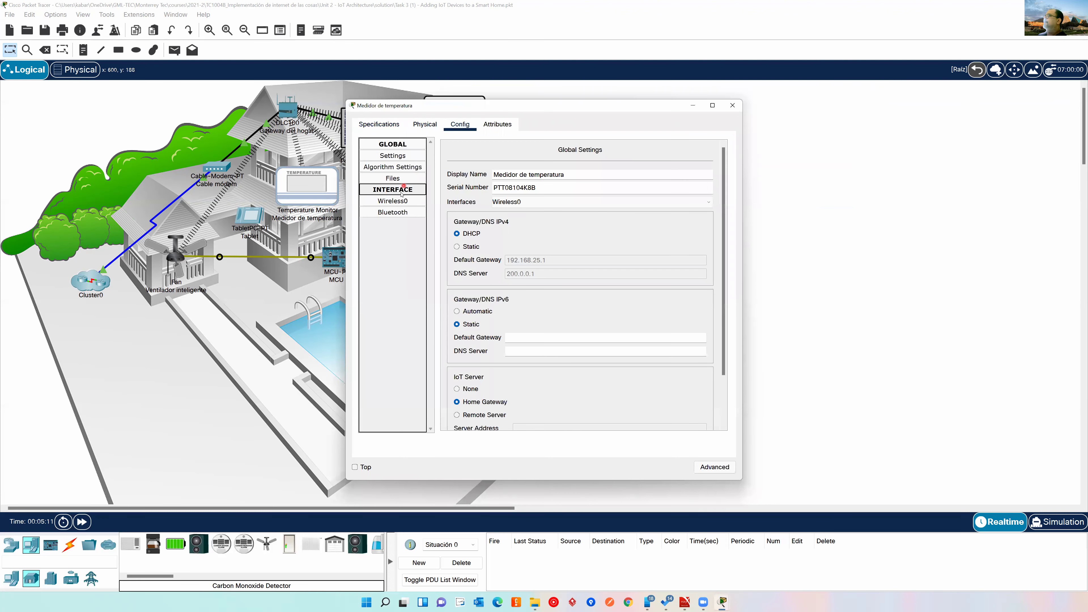
left_click(395, 201)
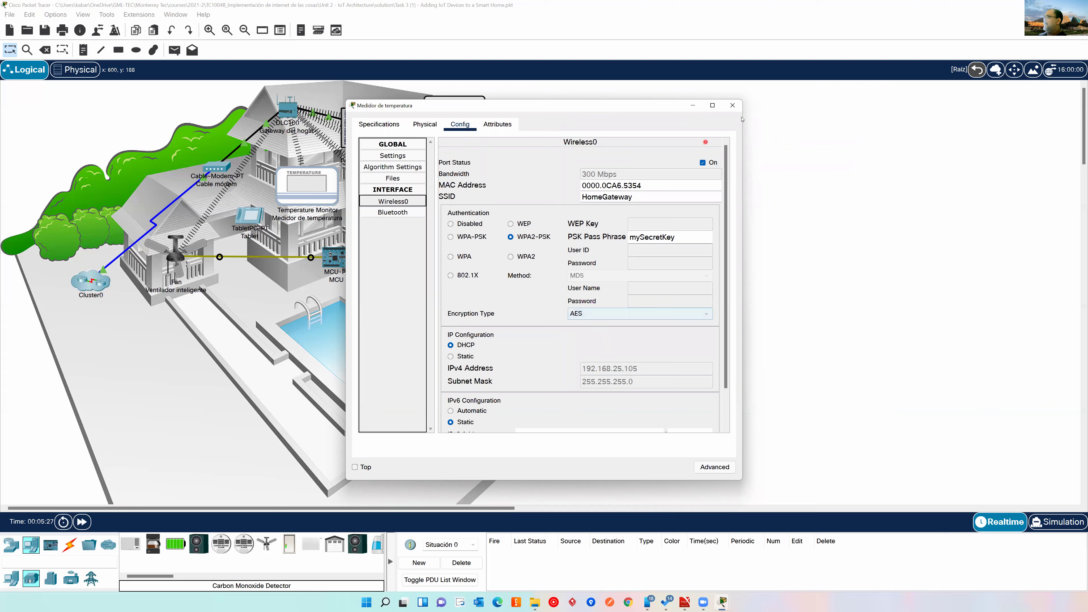
left_click(732, 105)
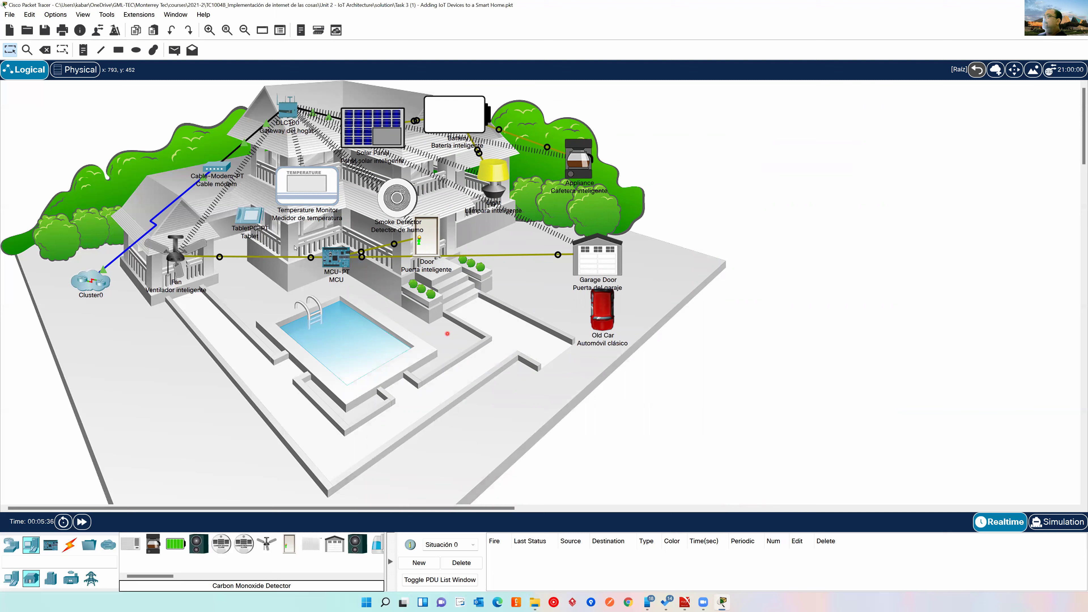
Step: Open the tablet and examine its global settings, desktop applications and Wireless0 interface settings
mouse_move(252, 218)
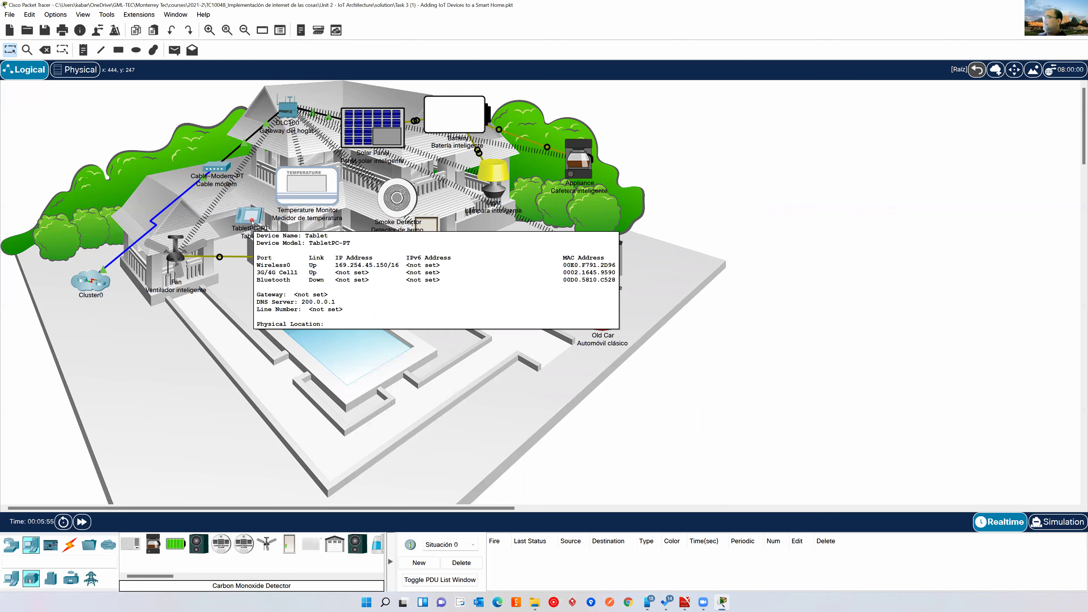
left_click(252, 221)
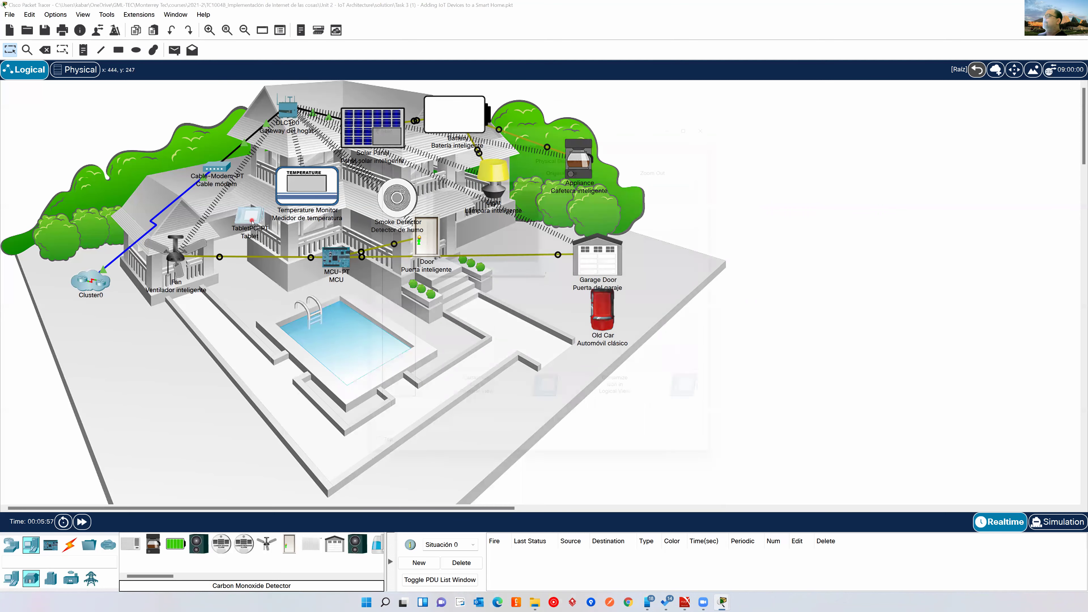
left_click(406, 124)
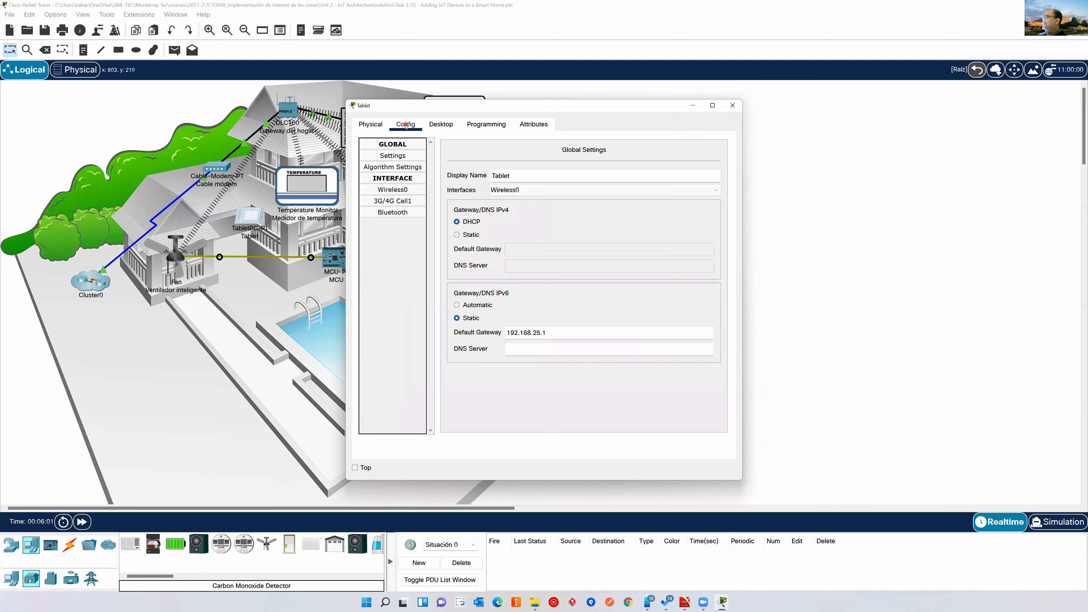
left_click(428, 135)
left_click(441, 124)
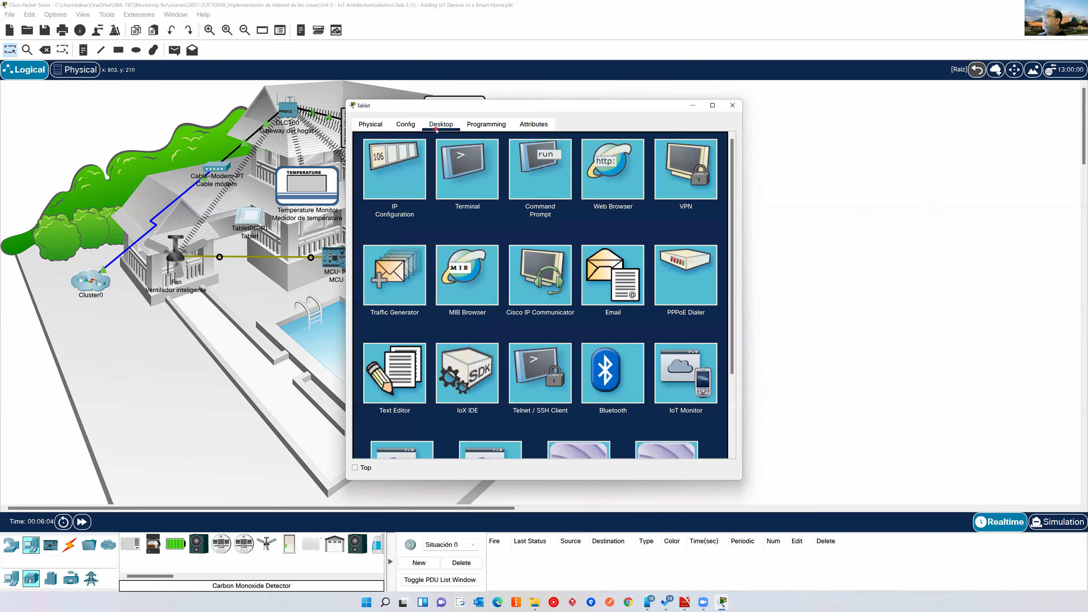
left_click(413, 125)
left_click(400, 190)
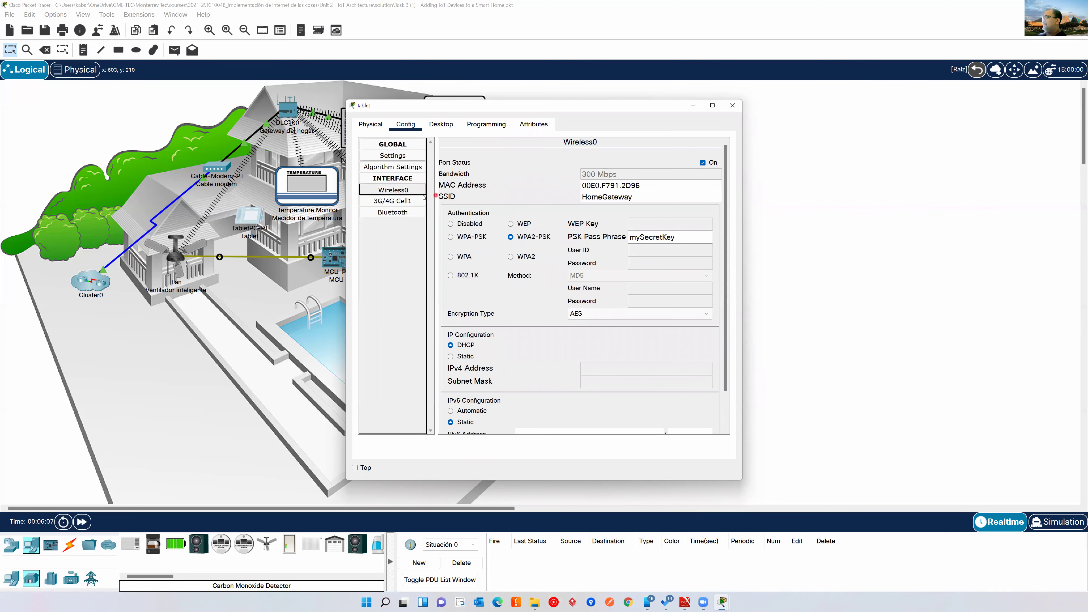
Step: Switch the tablet's Wireless0 port off and back on, and close the tablet window
left_click(702, 163)
left_click(703, 163)
left_click(607, 214)
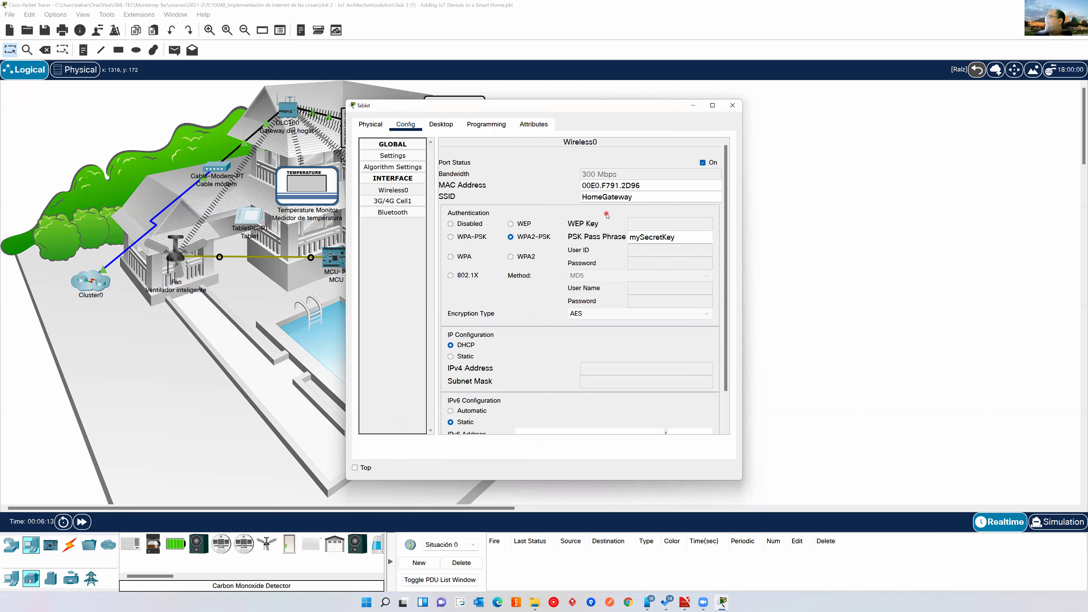
left_click(442, 125)
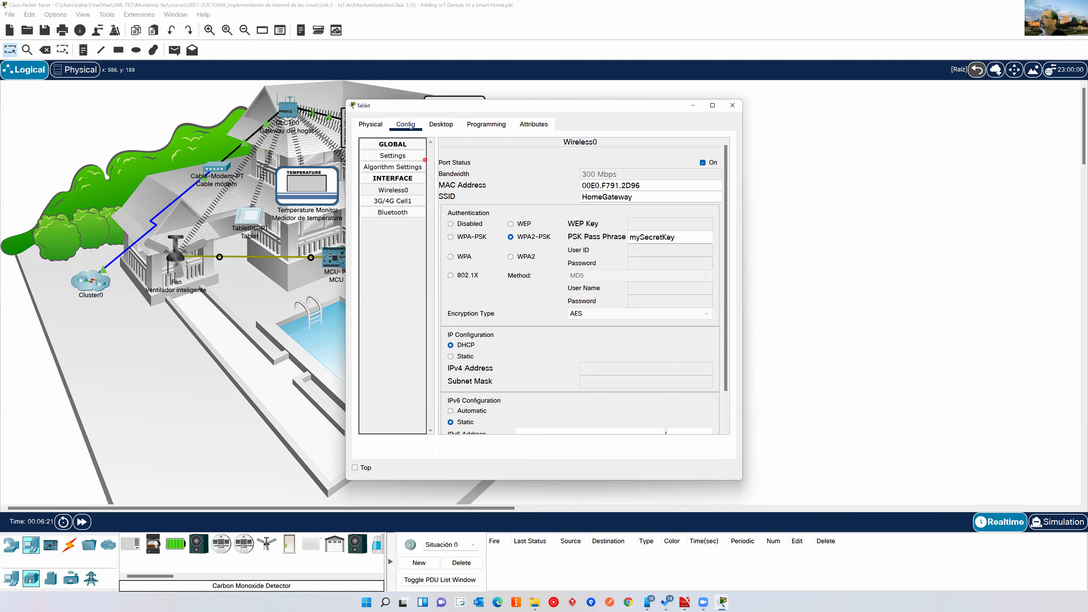
left_click(733, 105)
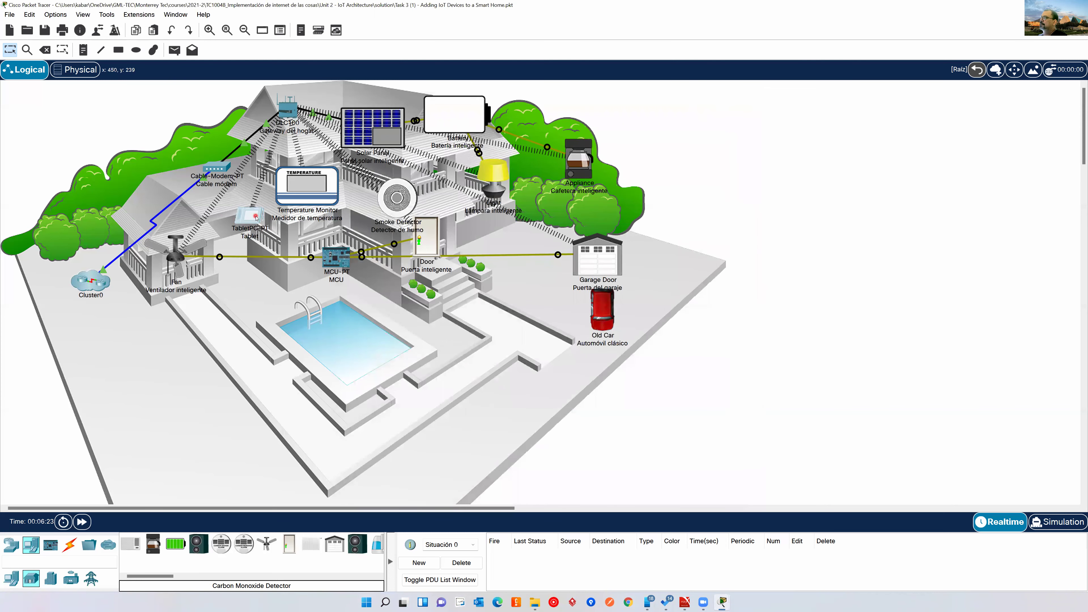
Step: Renew the tablet's IP address by running ipconfig /renew in its Command Prompt, and close the prompt
mouse_move(257, 218)
left_click(251, 216)
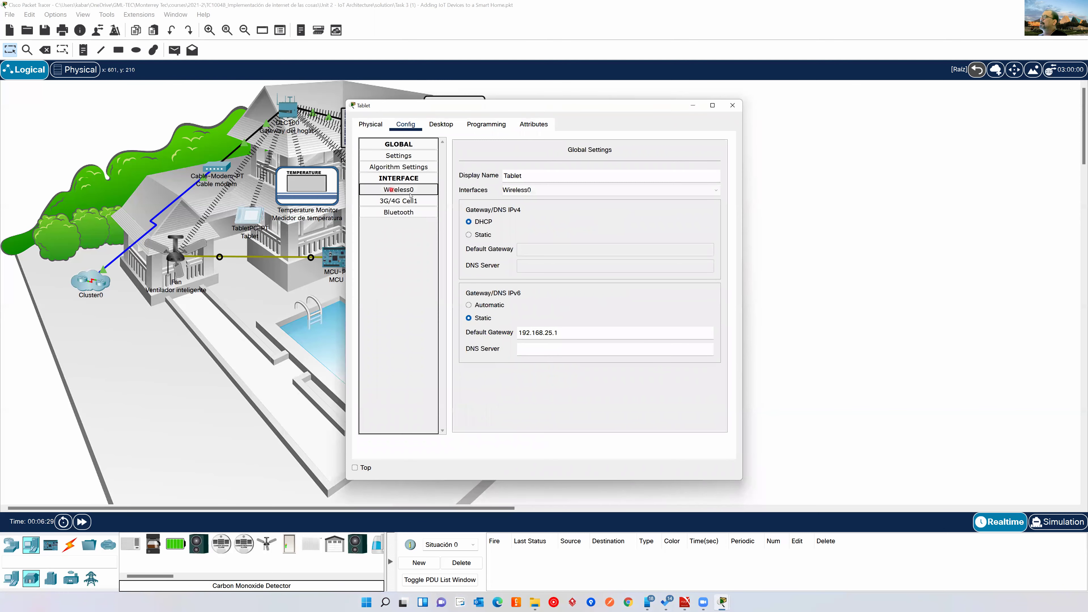
left_click(409, 193)
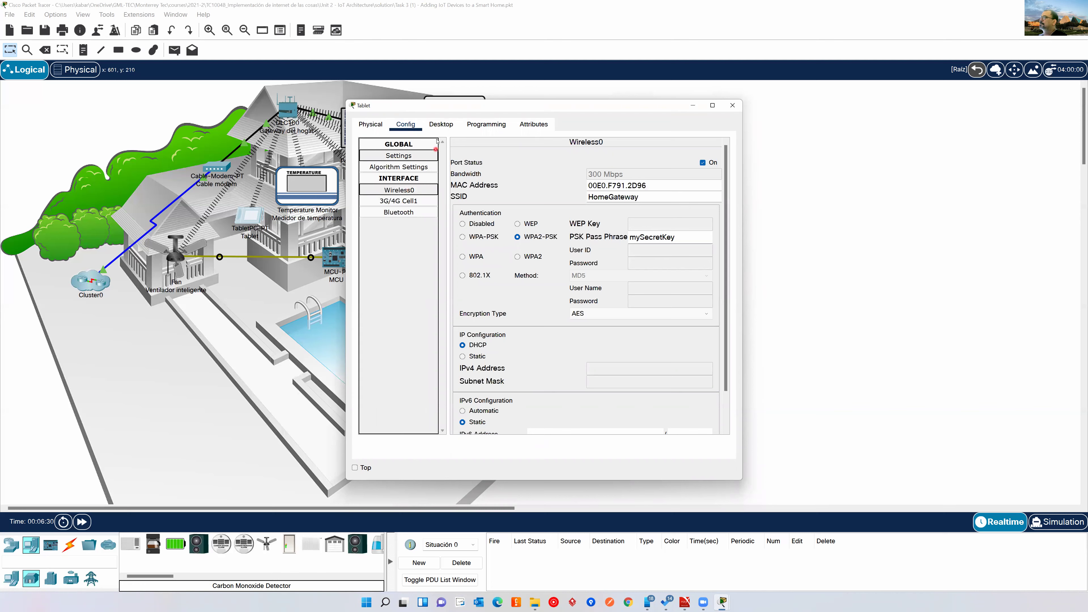
left_click(442, 127)
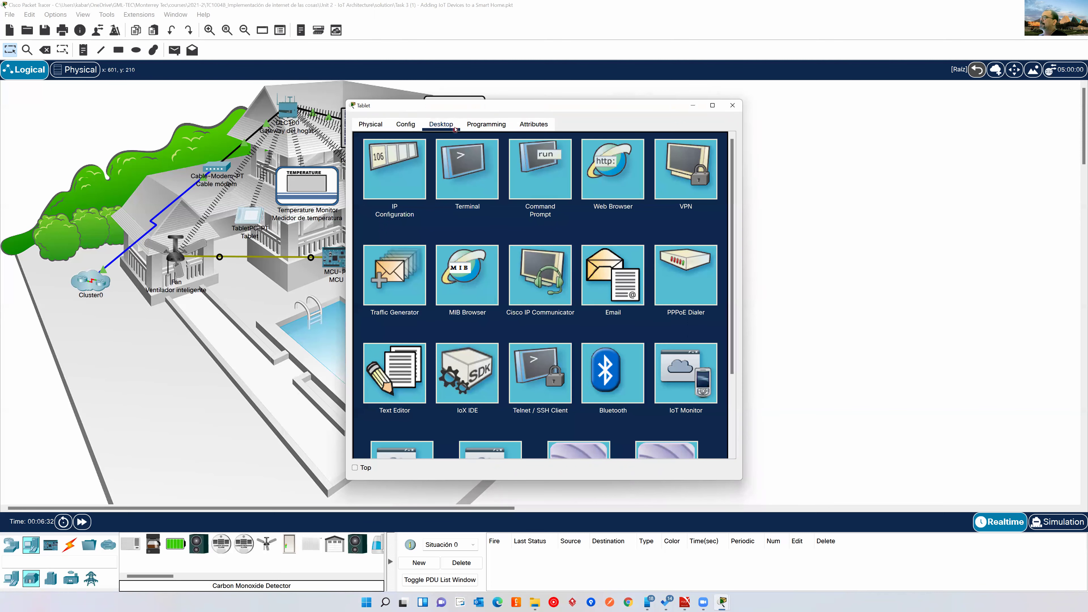
left_click(534, 177)
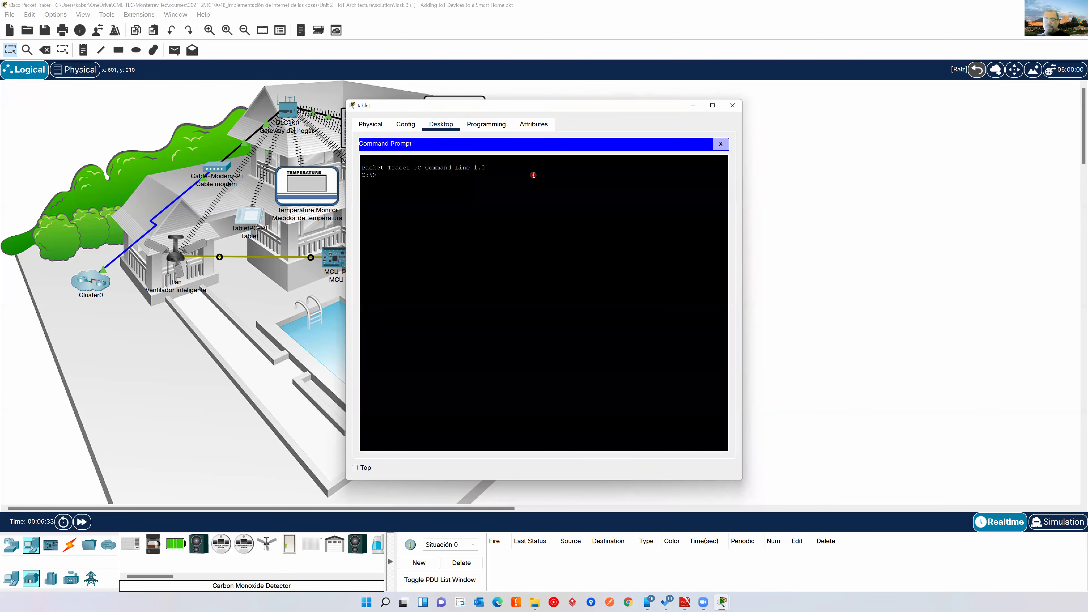
type("ipconfig")
key("Return")
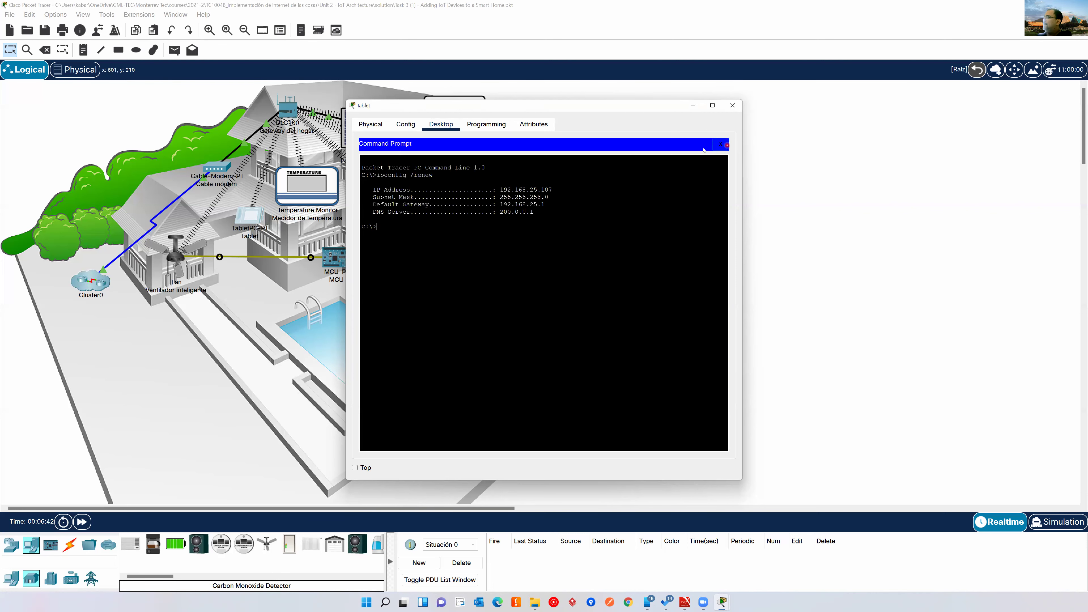
left_click(721, 144)
Step: Check the tablet's default gateway, DNS server and Wireless0 IPv4 address in its configuration, and close the tablet window
left_click(407, 124)
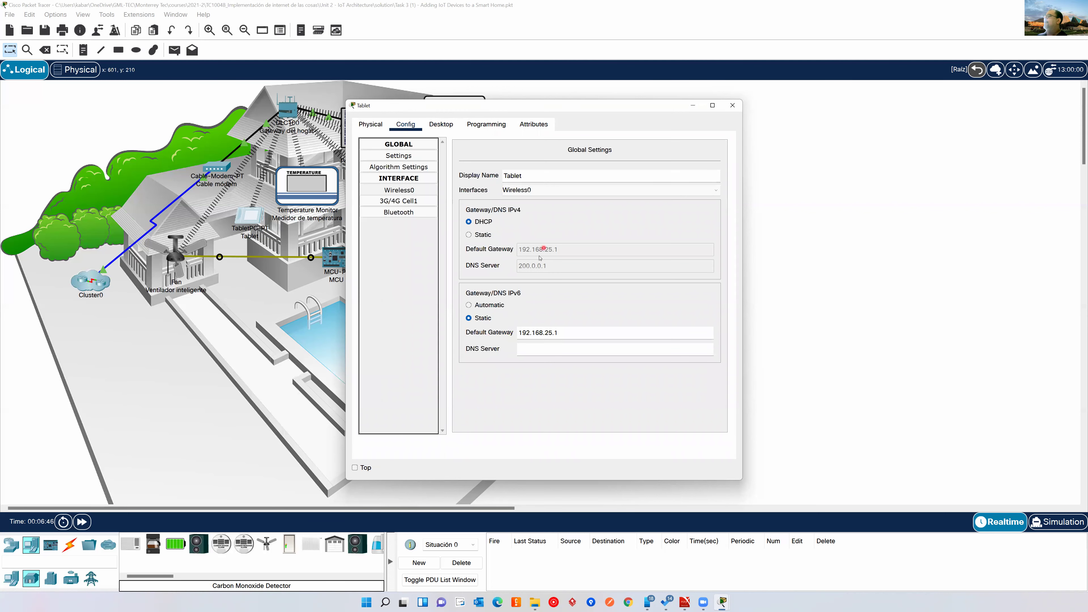
left_click(389, 191)
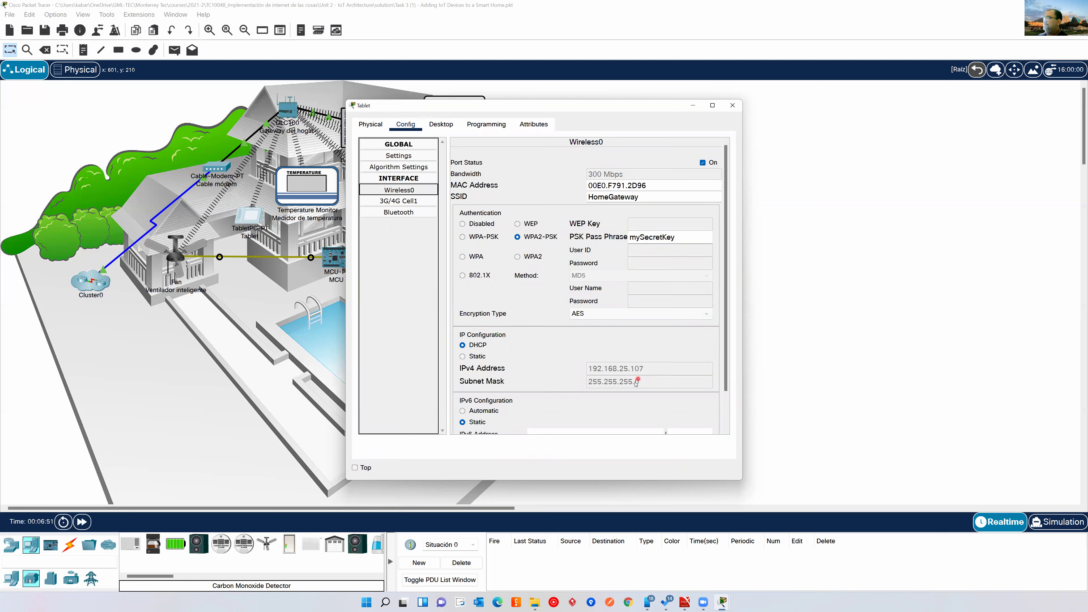
left_click(732, 106)
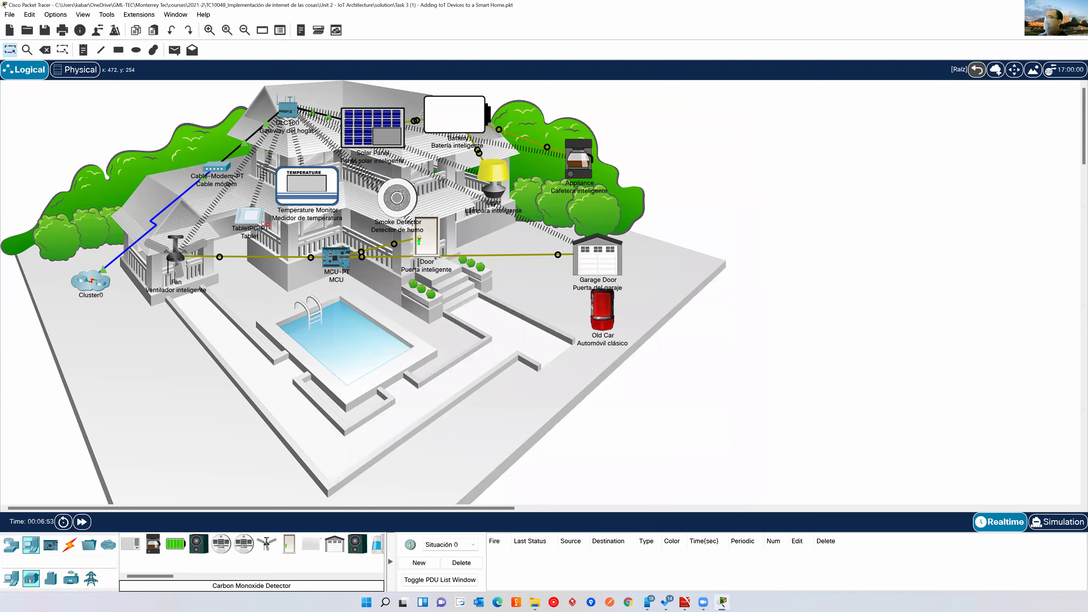
mouse_move(262, 223)
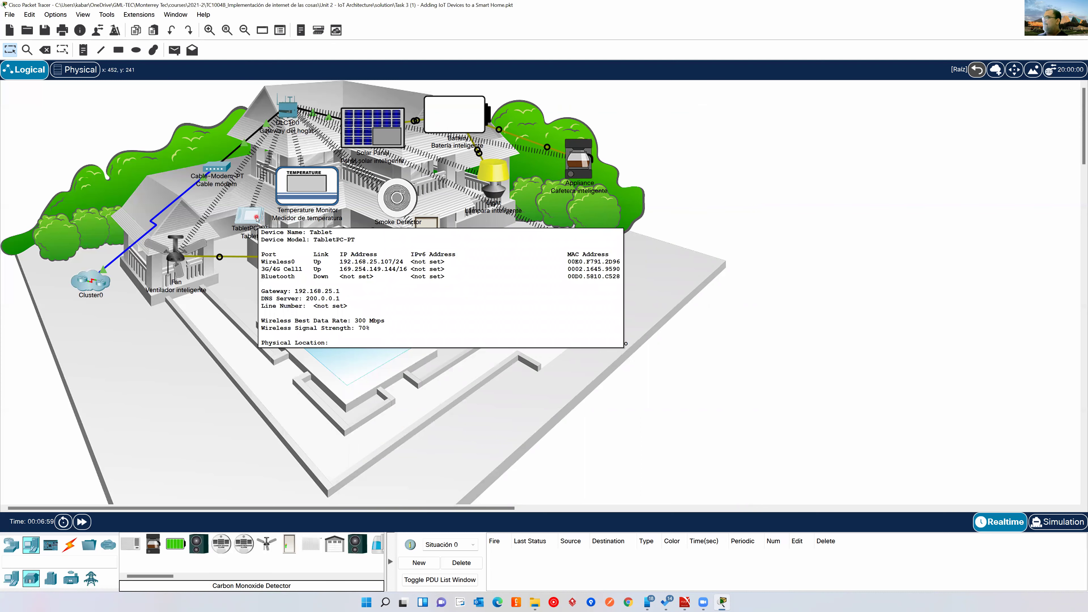
left_click(257, 219)
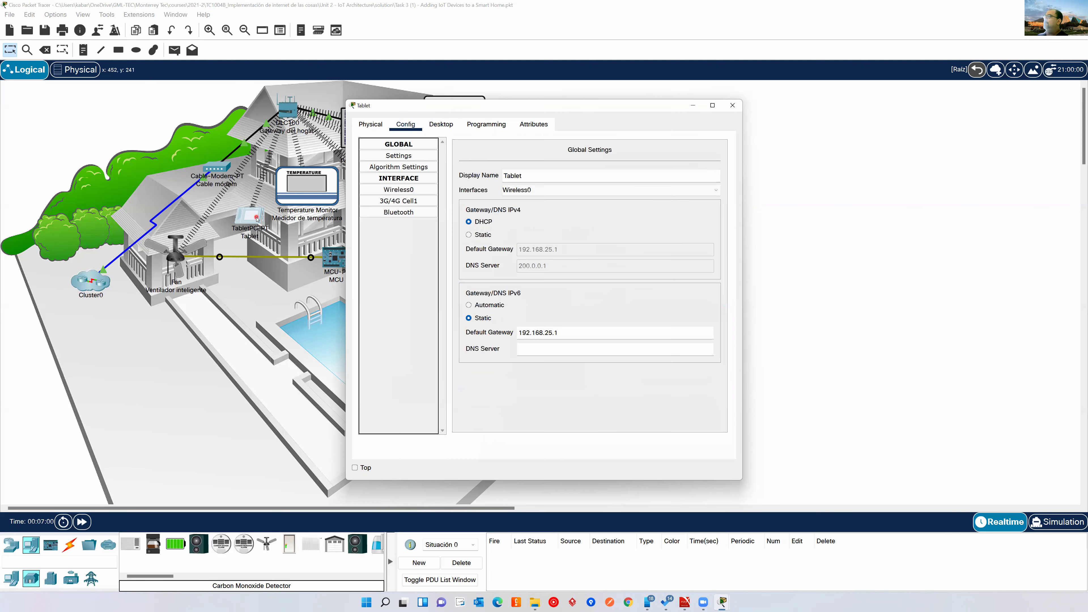
left_click(449, 124)
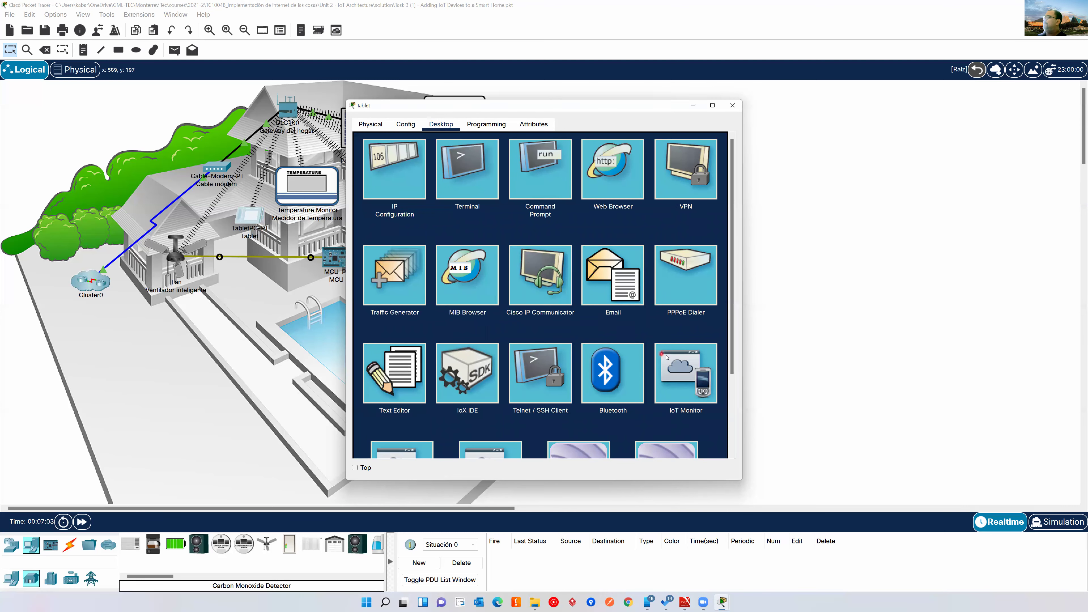
left_click_drag(587, 107, 815, 70)
left_click(803, 194)
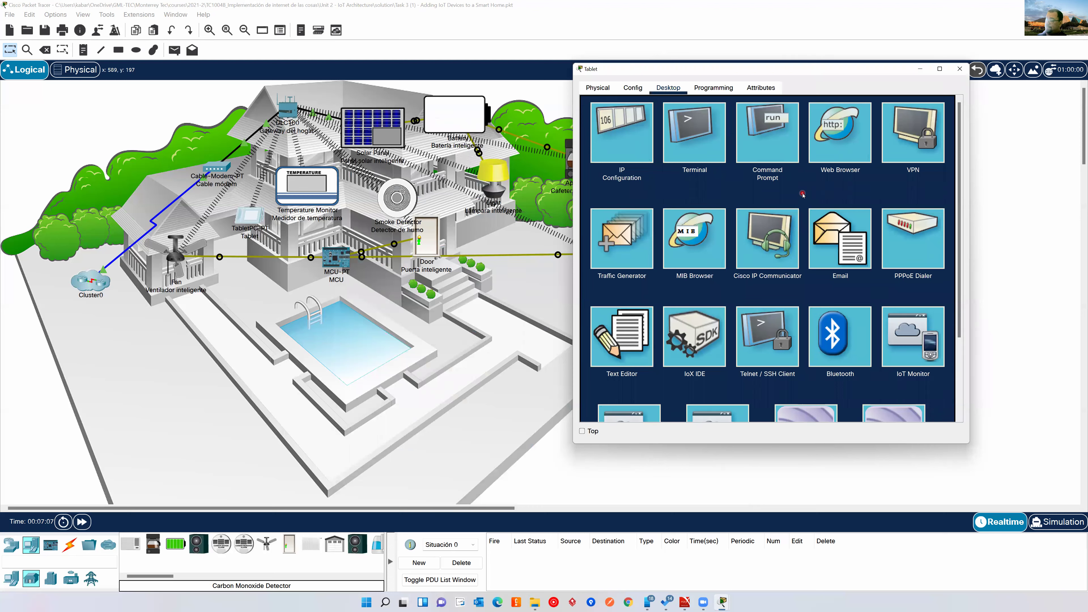
left_click(839, 151)
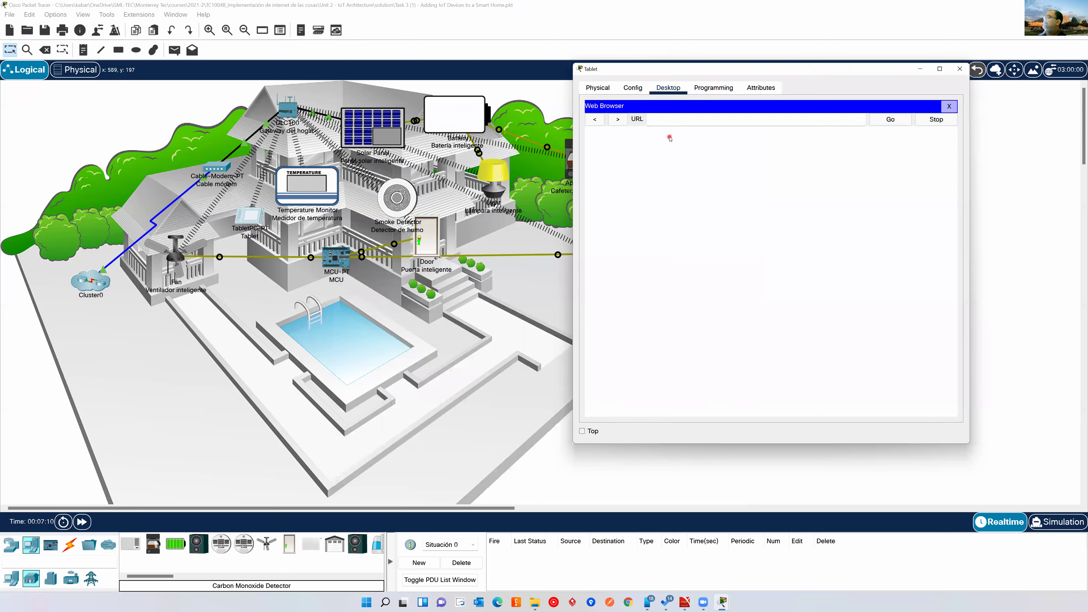
left_click(881, 94)
left_click(949, 106)
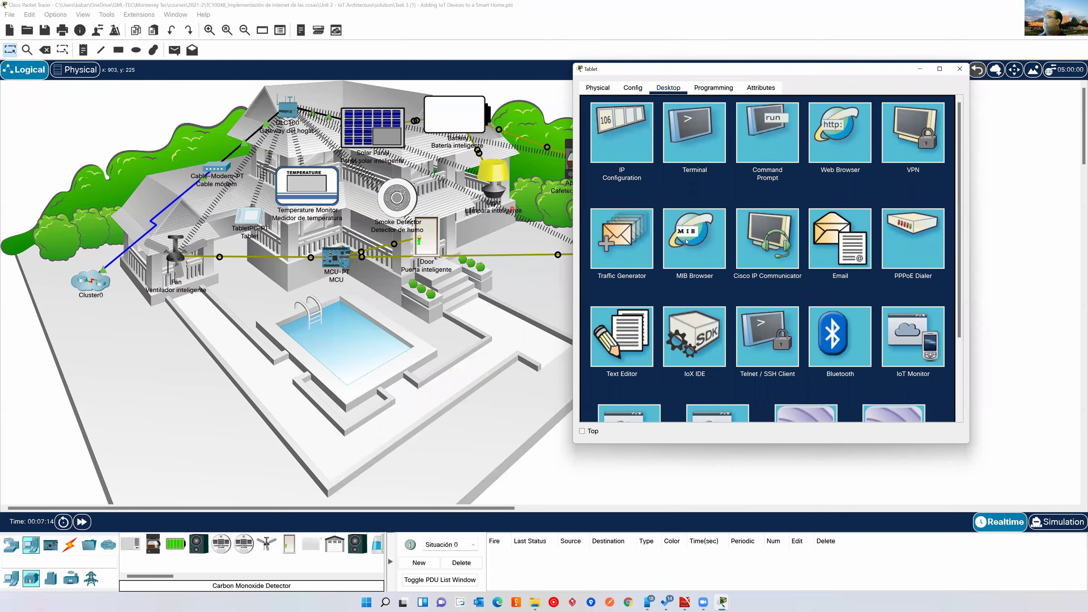
Step: View the tablet's IoT Monitor login form, close the tablet window and check the home gateway's LAN address
left_click(906, 320)
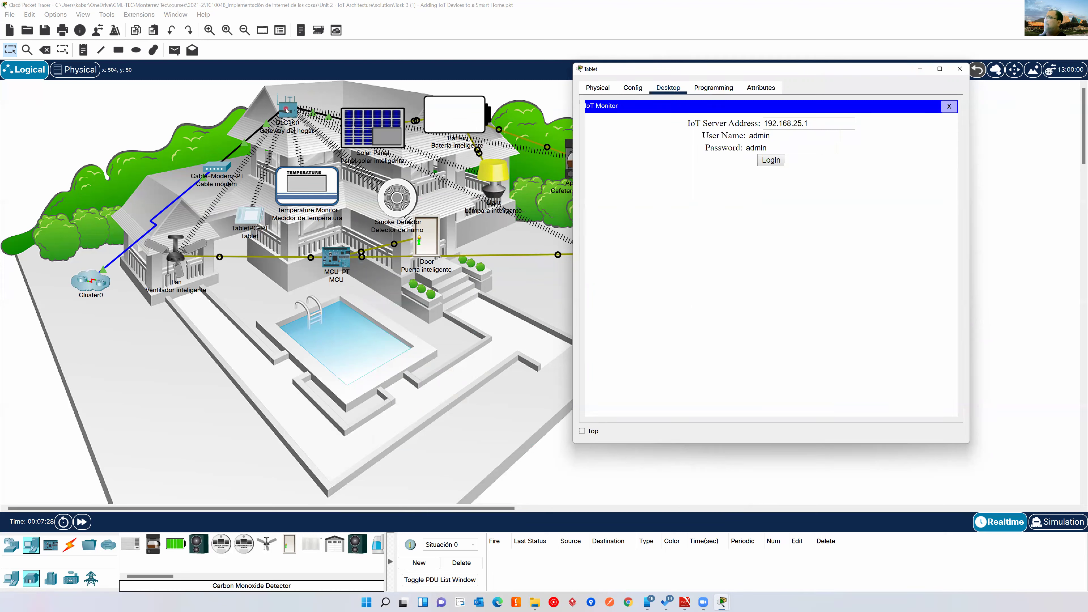
left_click(959, 68)
mouse_move(289, 113)
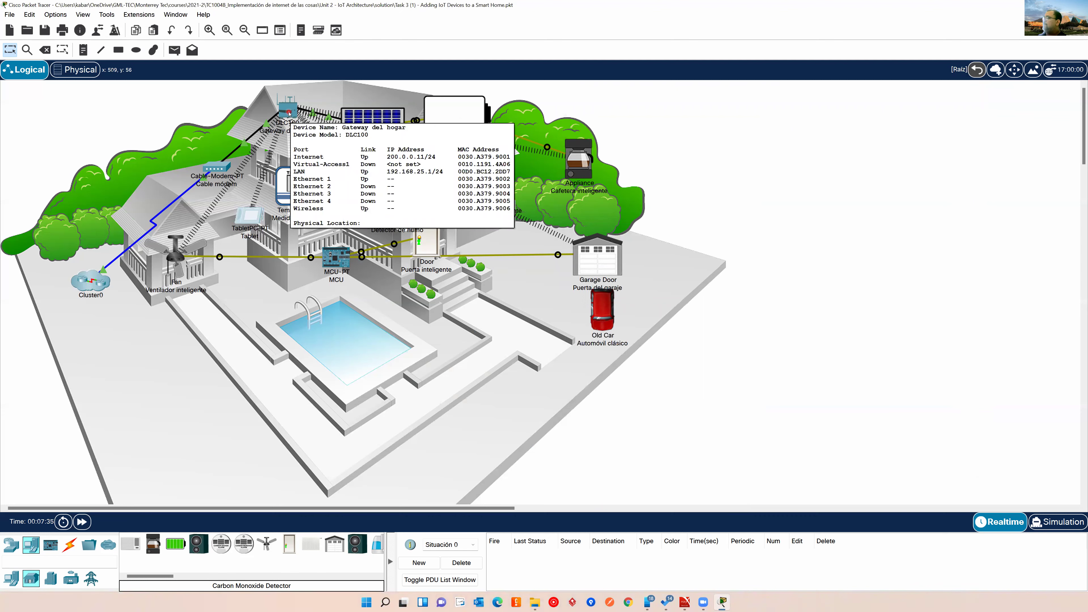
Step: Log in to the IoT server at 192.168.25.1 through the tablet's IoT Monitor with the prefilled credentials
left_click(247, 220)
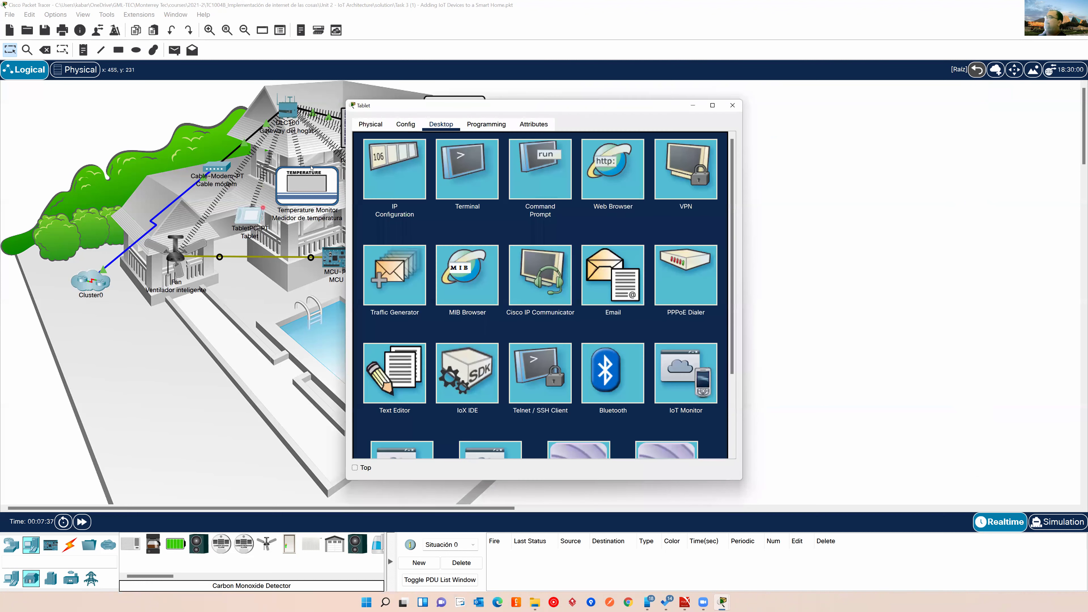
left_click(677, 376)
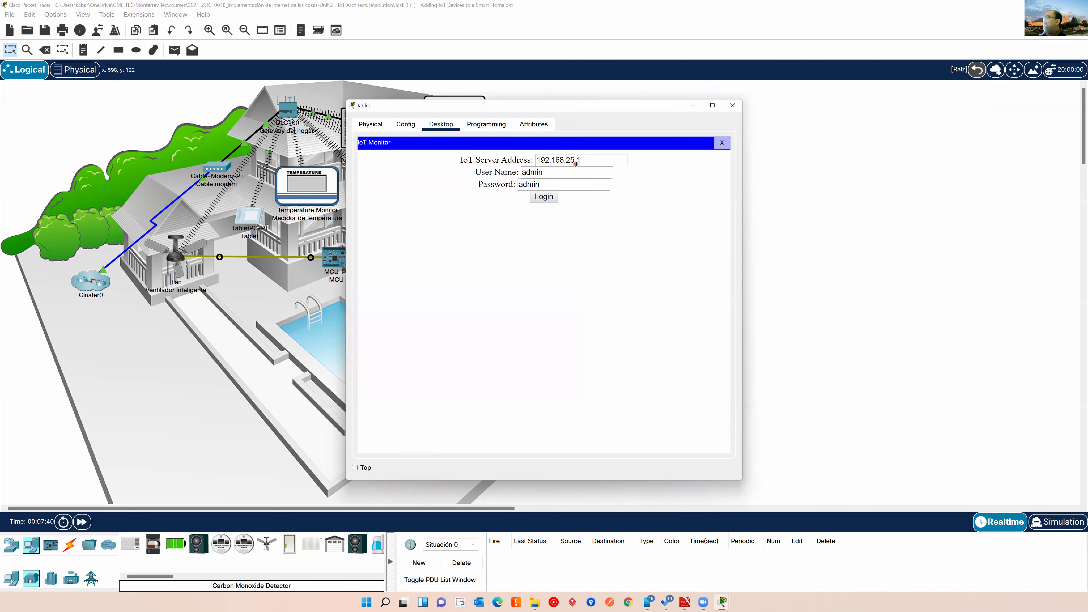
left_click_drag(589, 158, 524, 177)
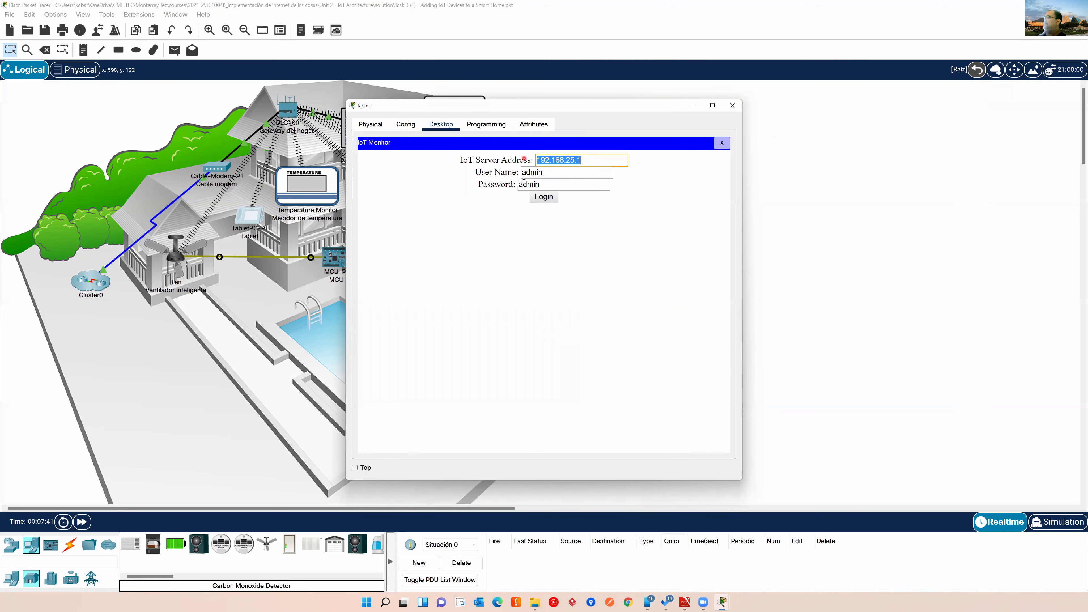
left_click(547, 198)
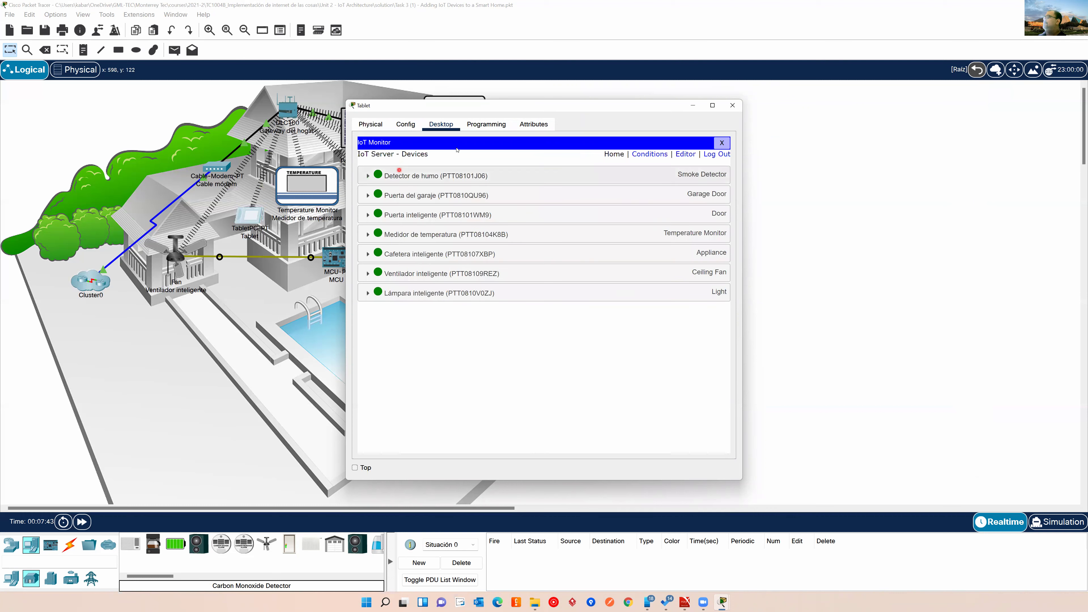
Step: Move the tablet window clear of the house devices and turn on the smart coffee maker from the IoT Monitor device list
left_click_drag(486, 111, 820, 83)
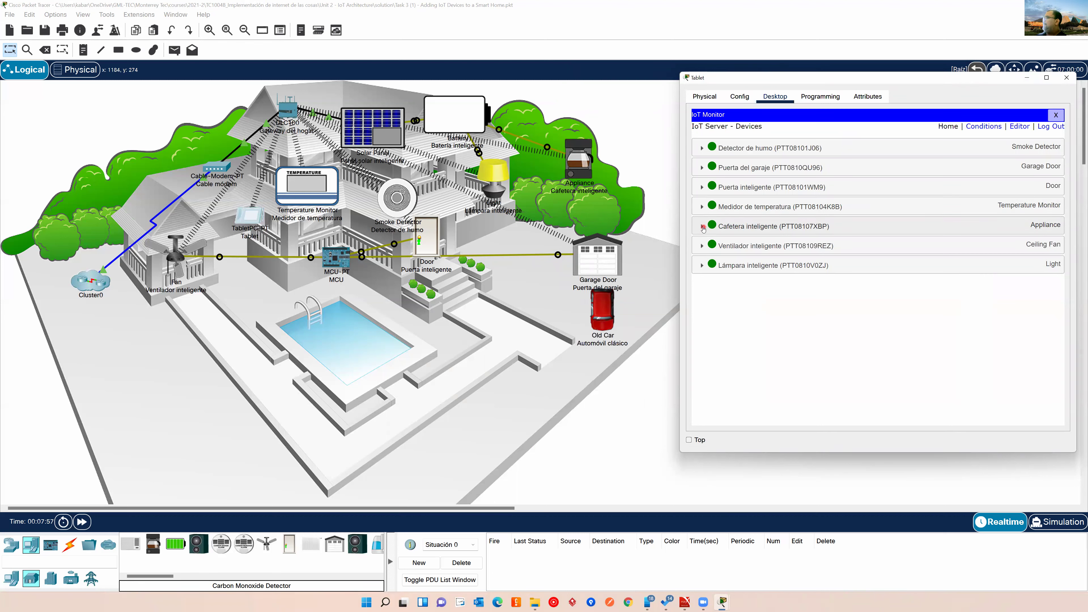
left_click(702, 227)
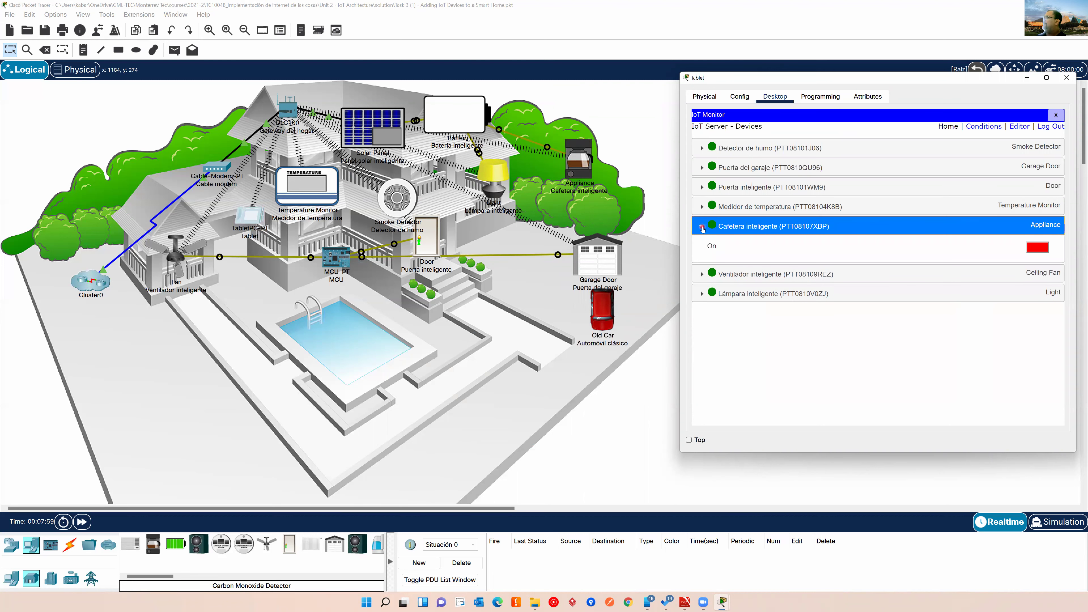
left_click(1037, 248)
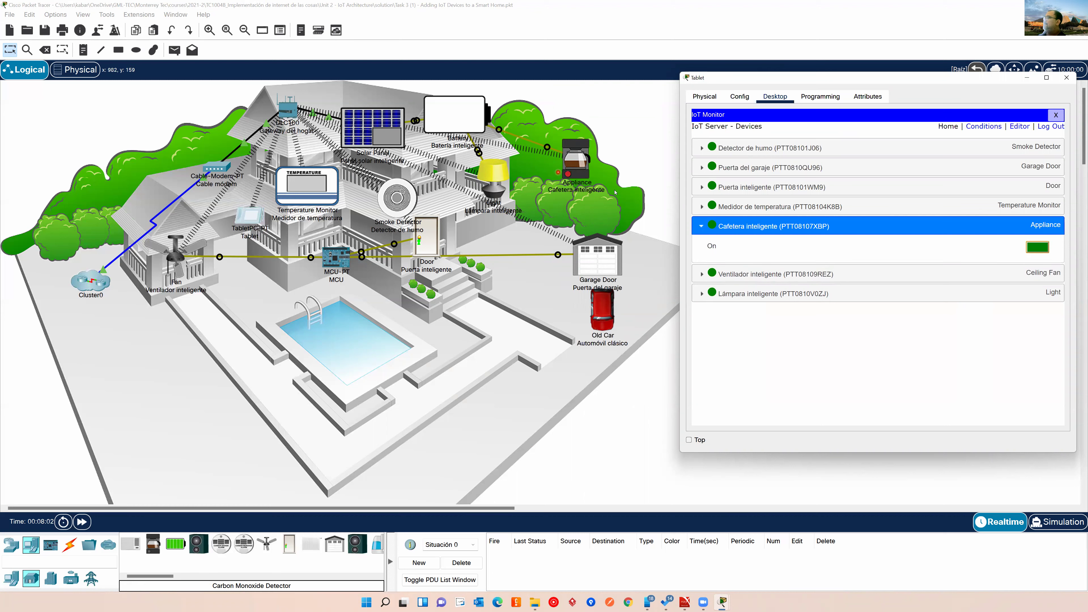
Step: Turn off the smart coffee maker and view the temperature monitor's entry in IoT Monitor, closing the tablet window when done
left_click(1036, 248)
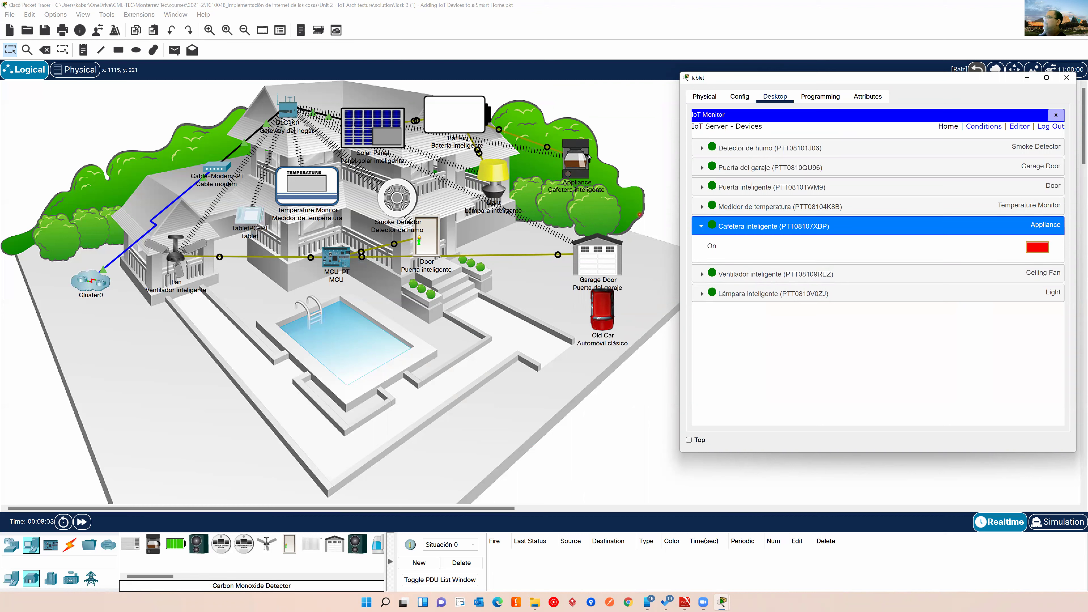
left_click(698, 225)
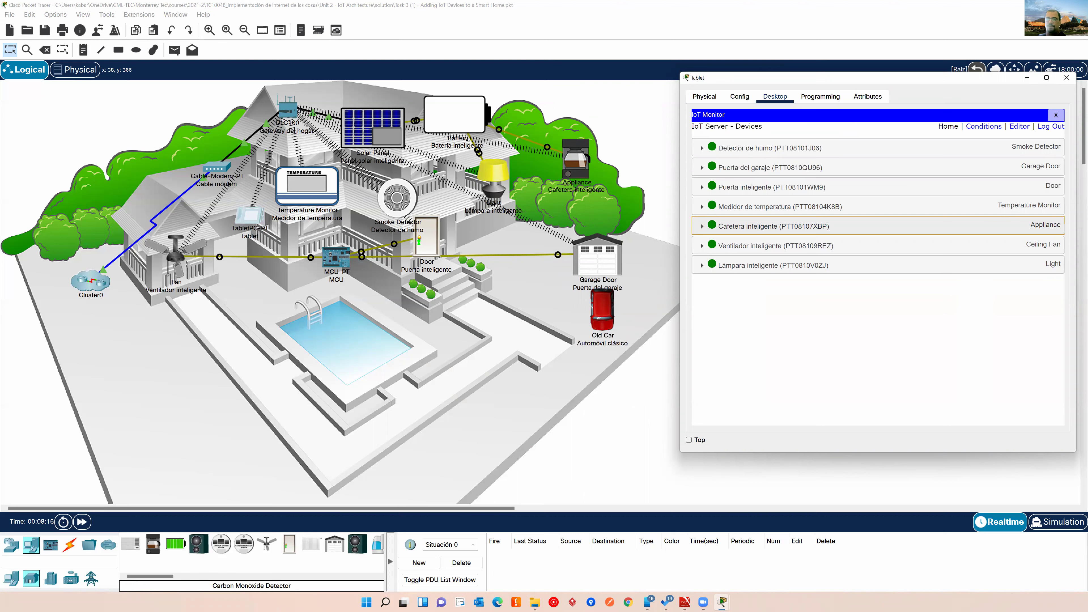
left_click(703, 207)
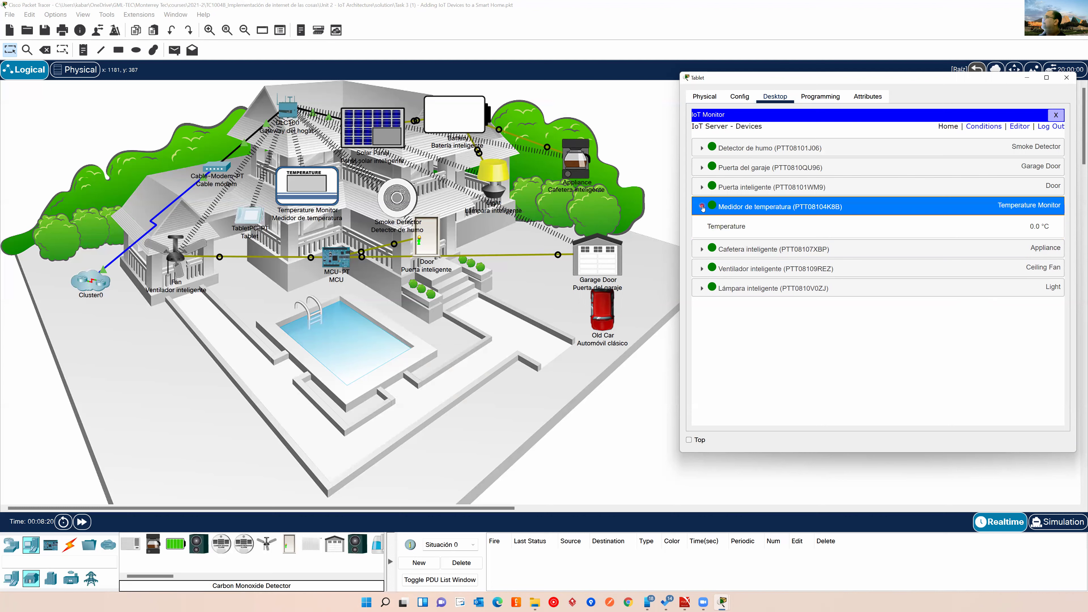
left_click(702, 208)
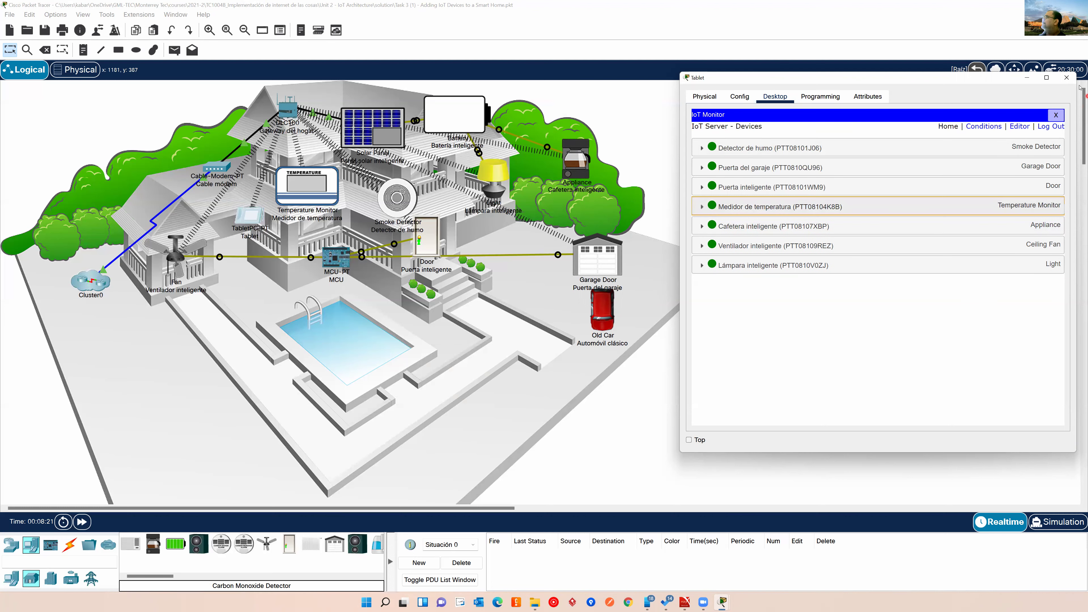
left_click(1065, 78)
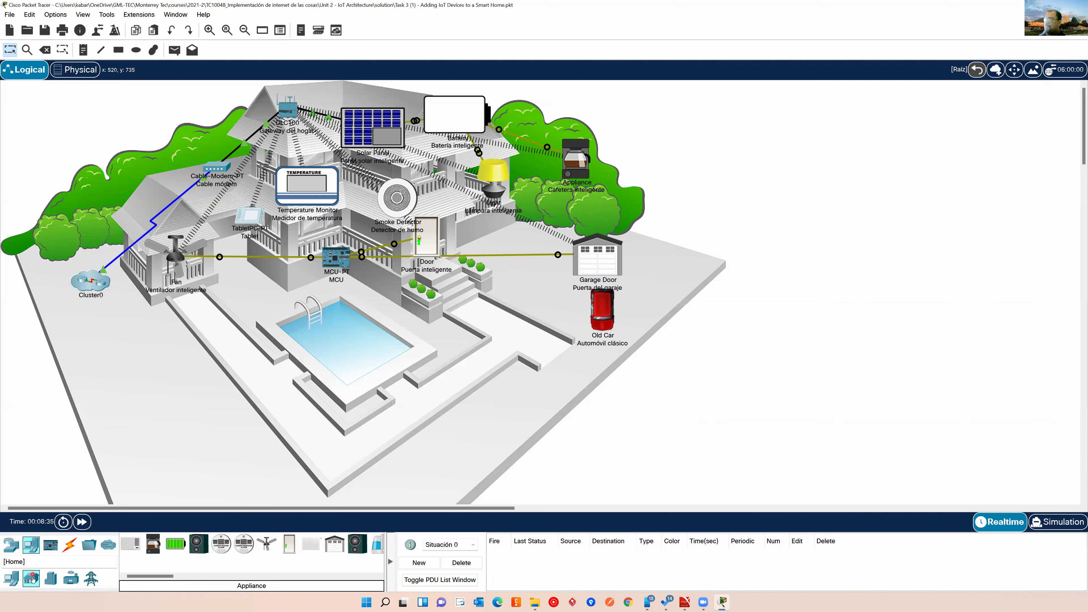
Step: Place a Lawn Sprinkler on the ground beside the pool, in front of the house steps
left_click(197, 578)
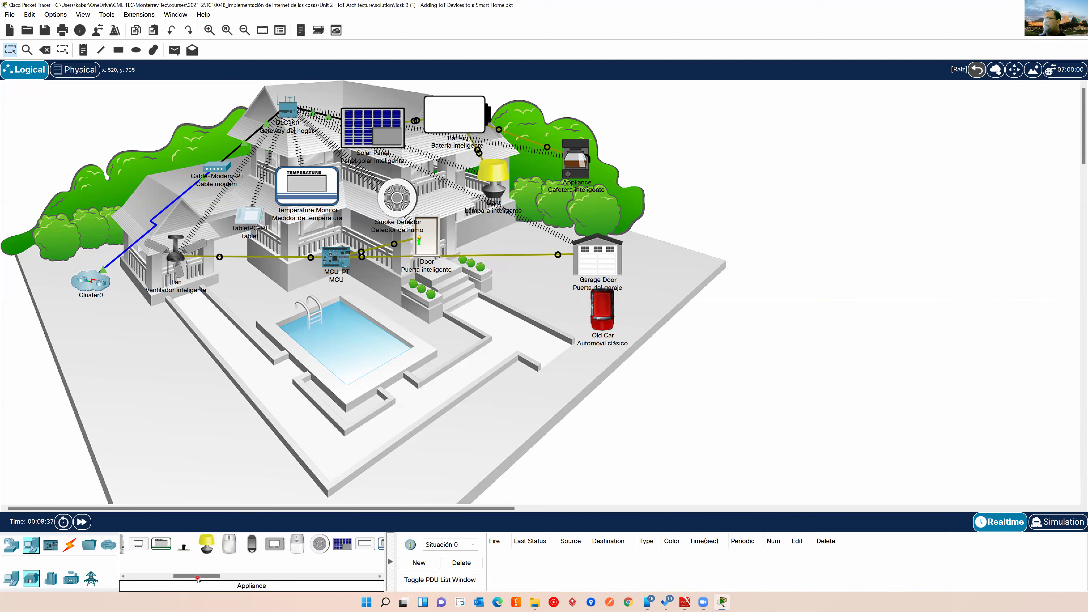
left_click(185, 547)
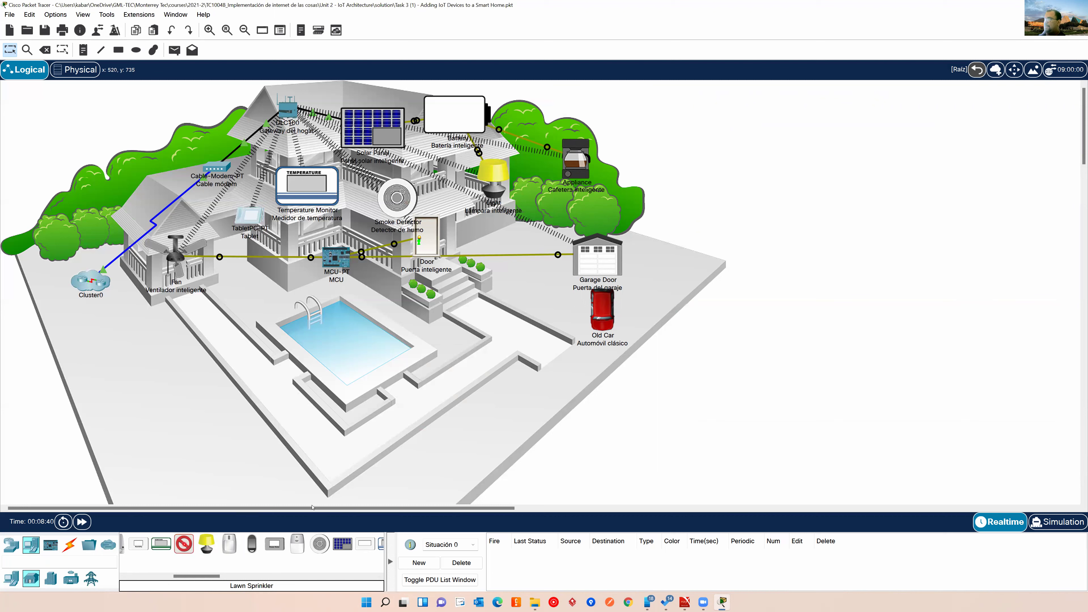
left_click(460, 336)
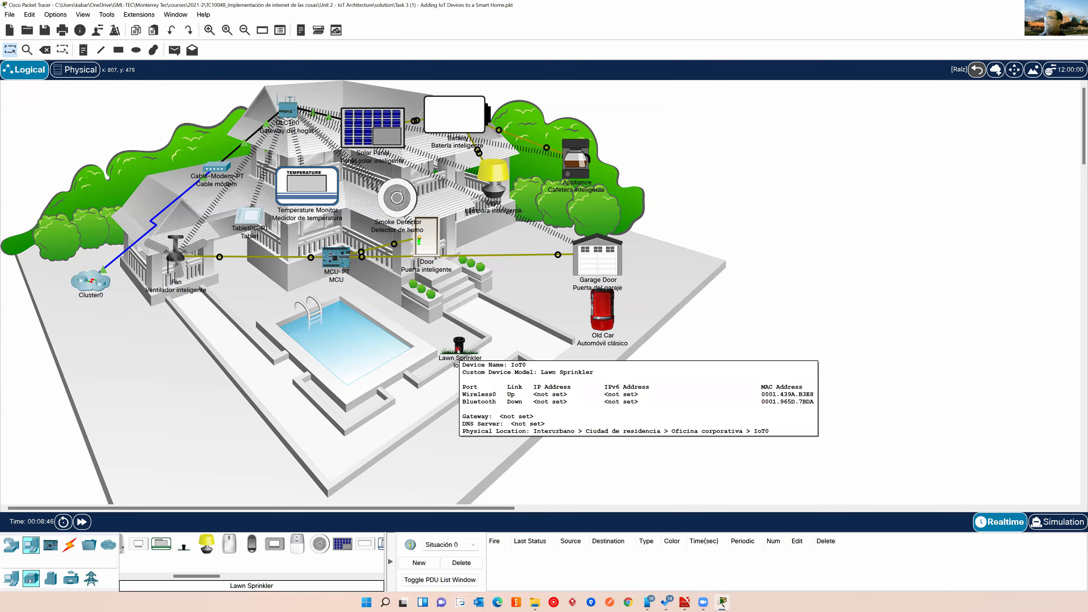
Step: Set the lawn sprinkler's Wireless0 authentication to WPA2-PSK and enter the network's PSK pass phrase
left_click(458, 350)
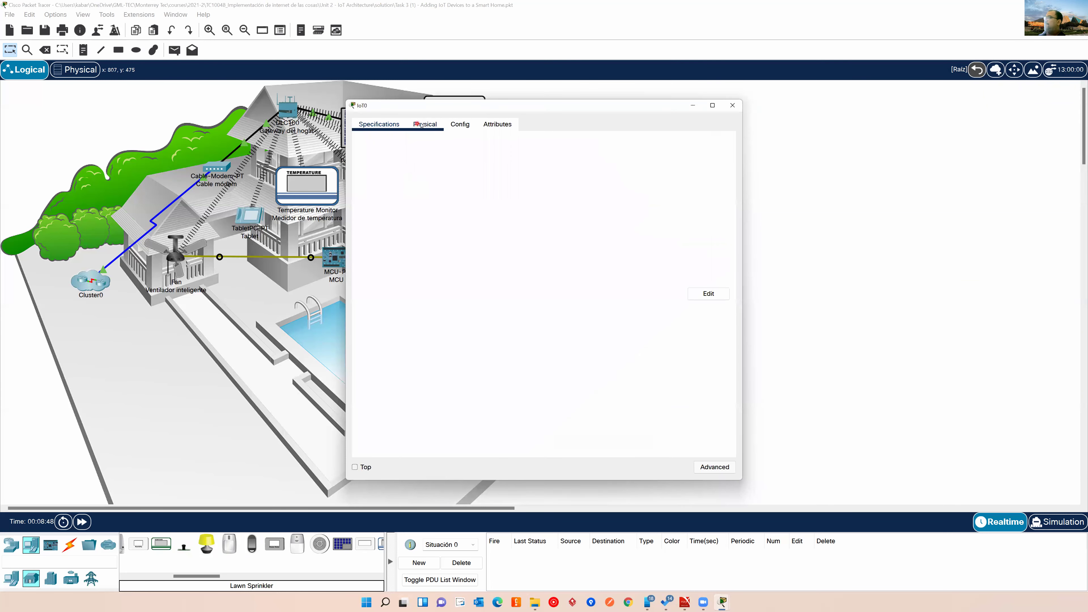
left_click(421, 124)
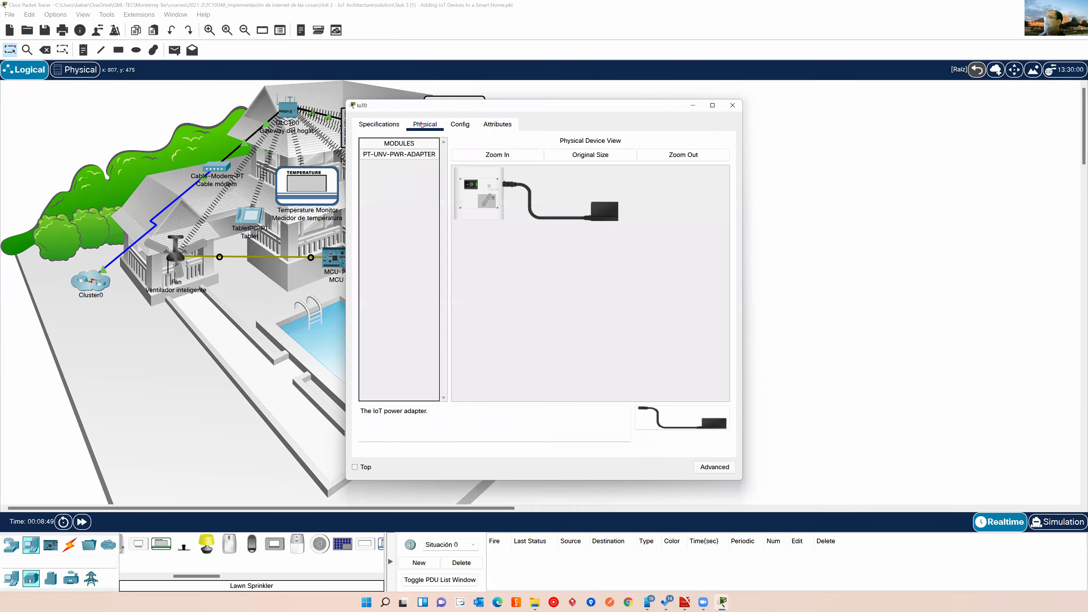
left_click(454, 125)
left_click(393, 201)
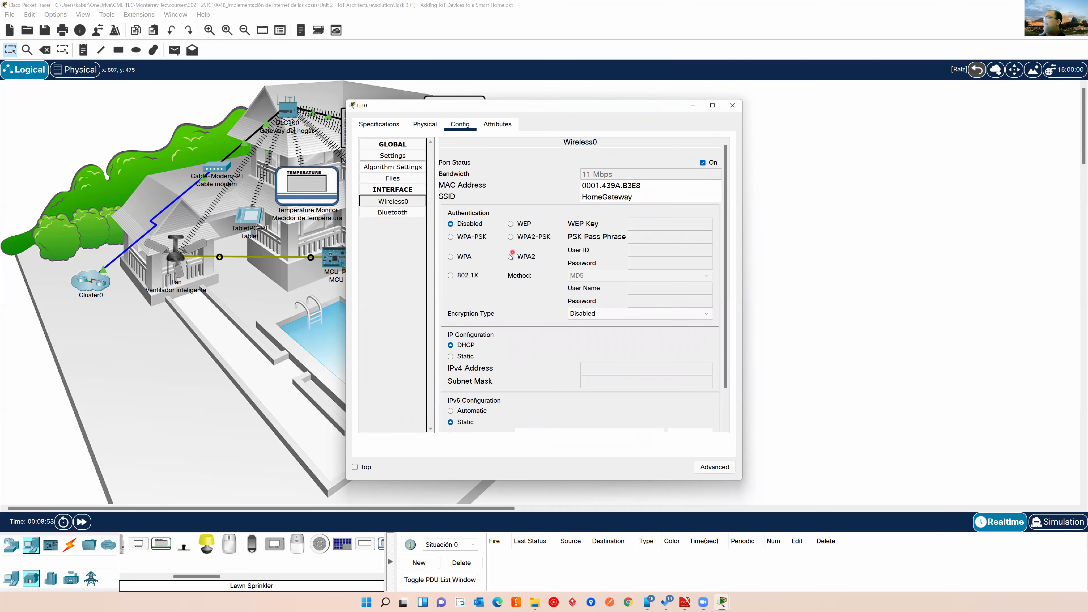
left_click(510, 237)
left_click(641, 234)
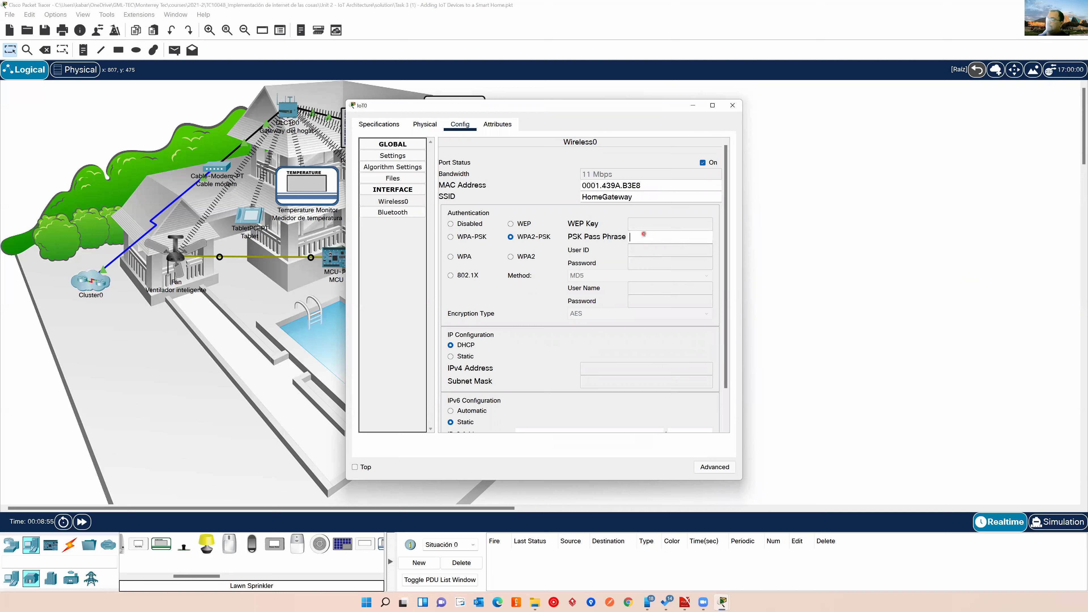
type("mySecretKey")
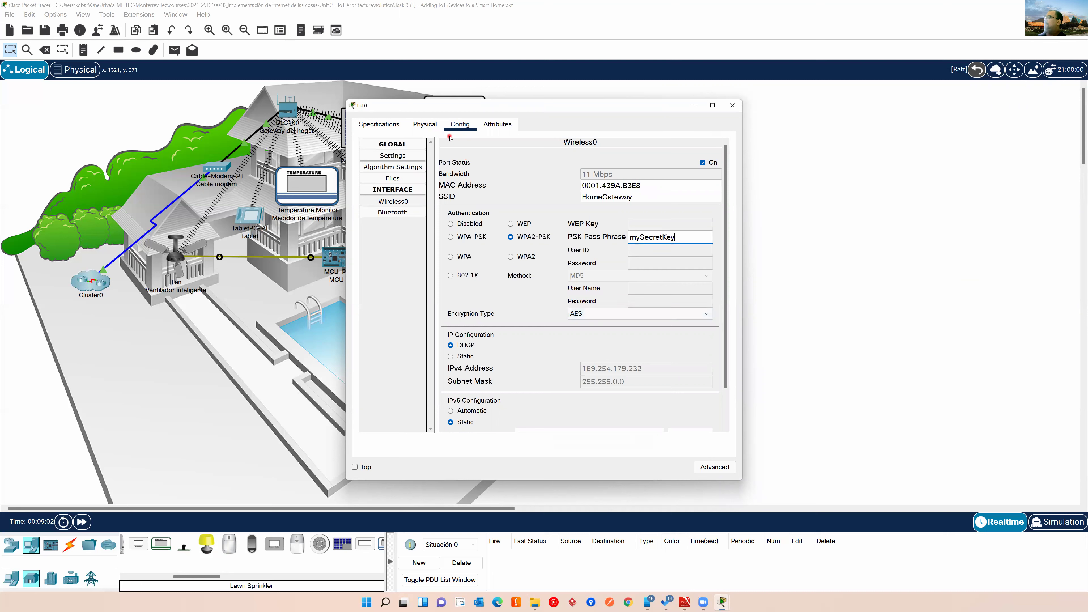
Step: Check the lawn sprinkler's global settings and the IPv4 address assigned to its Wireless0 interface
left_click(414, 128)
left_click(460, 125)
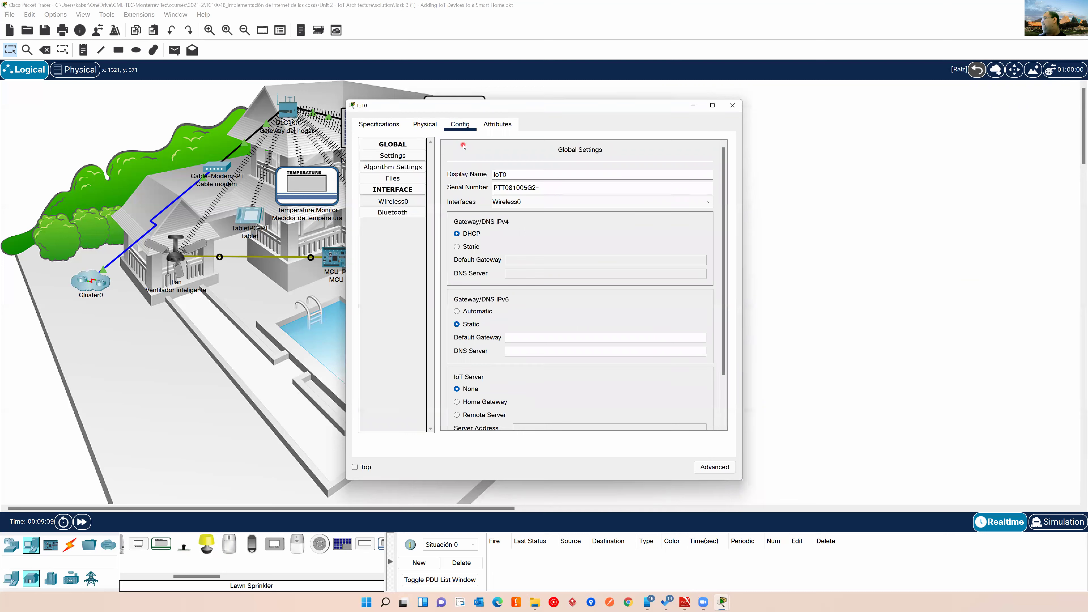
left_click(527, 175)
double_click(527, 175)
left_click(394, 201)
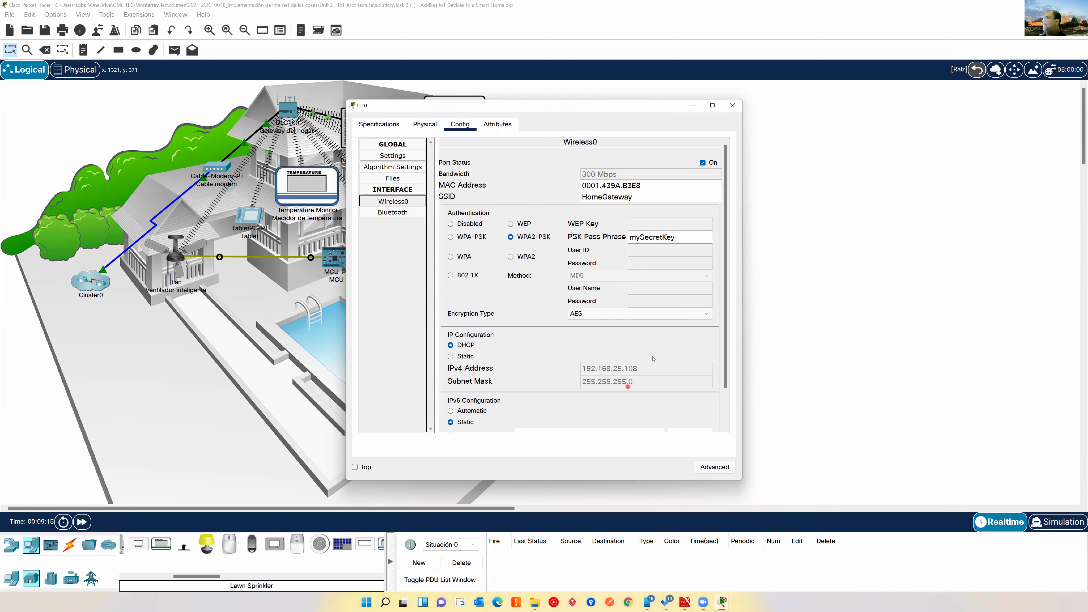
Step: Set the lawn sprinkler's display name to Sprinkle1 in its global settings
left_click(393, 156)
double_click(508, 176)
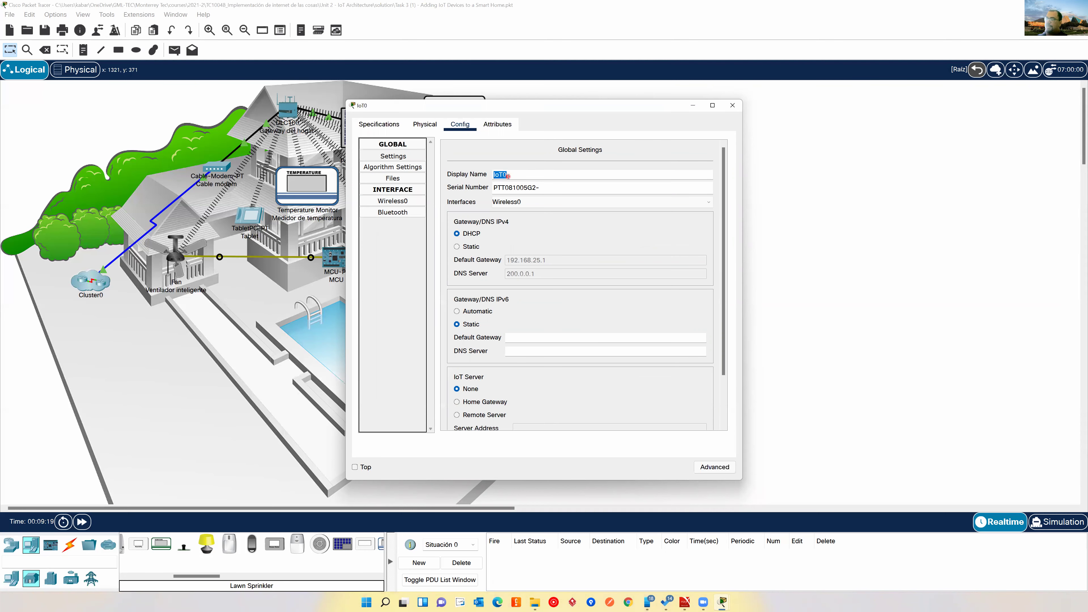
type("Sprinkle")
key("BackSpace")
type("1")
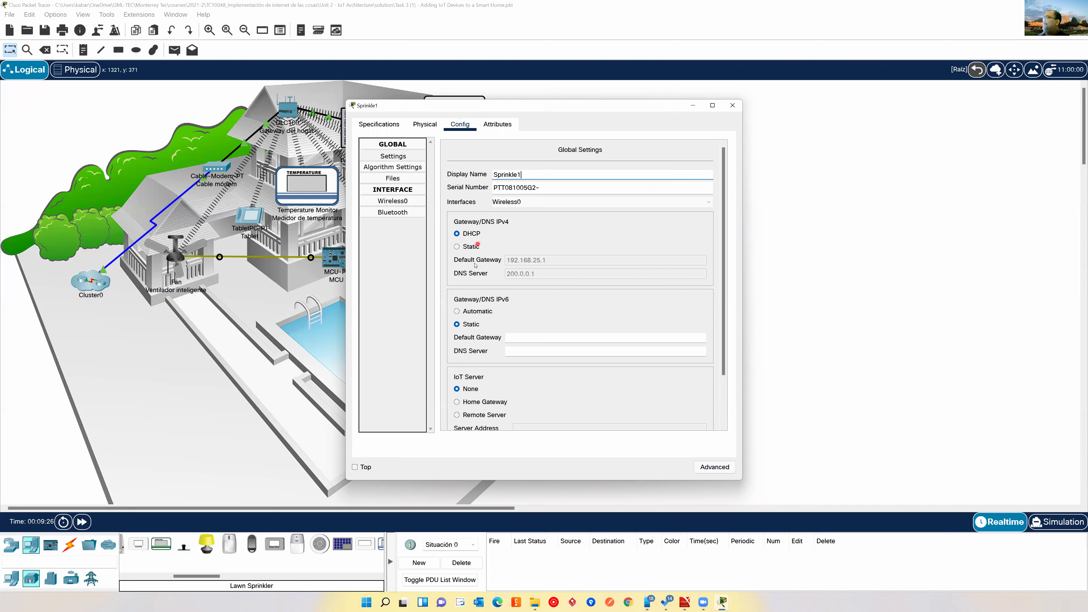
Step: Set Sprinkle1's IoT server to Home Gateway, close its window and view its network summary in the workspace
left_click(484, 402)
left_click_drag(560, 105, 635, 56)
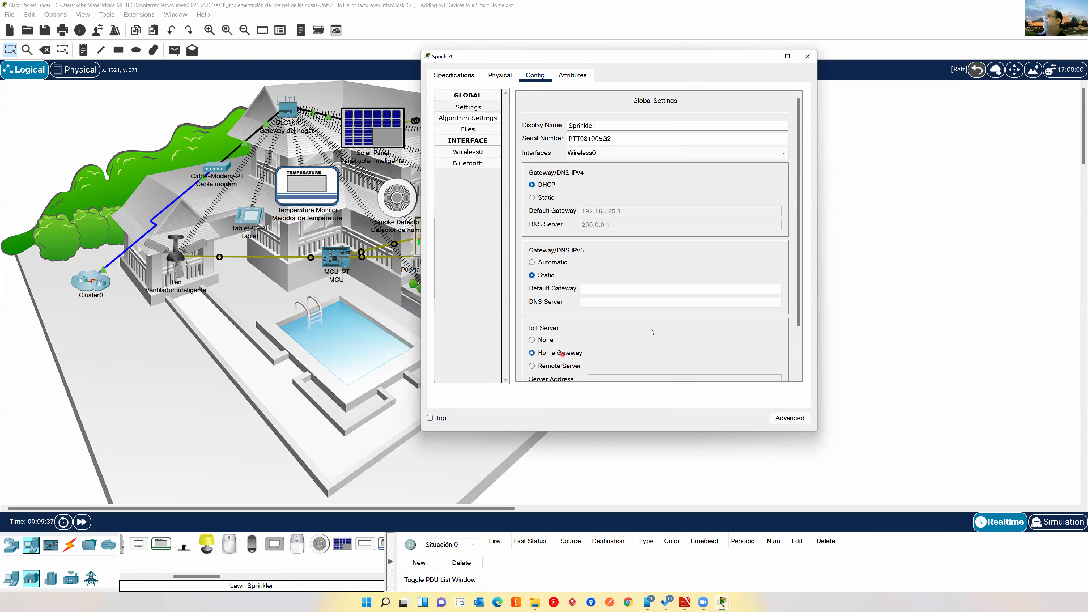
left_click(808, 56)
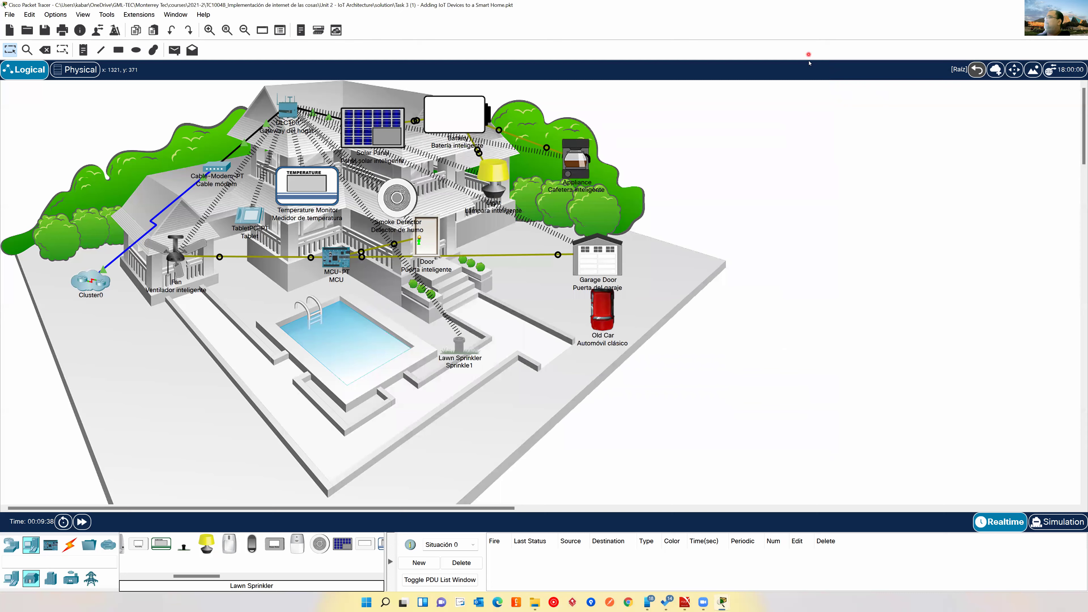
left_click(466, 348)
mouse_move(463, 350)
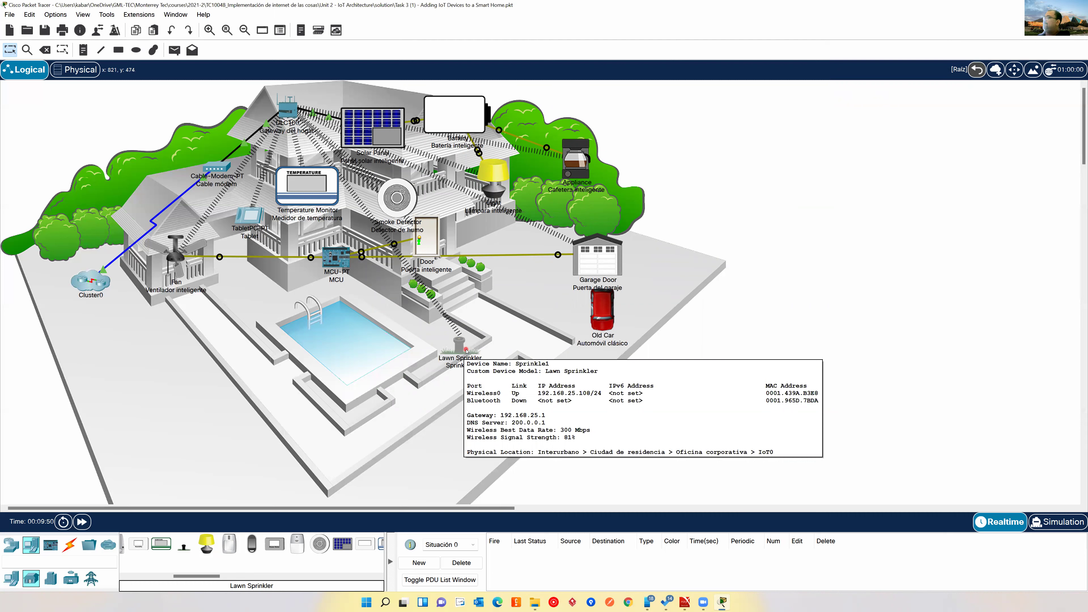
Step: Open the IoT Monitor device list on the tablet and move the window clear of the house devices
left_click(253, 214)
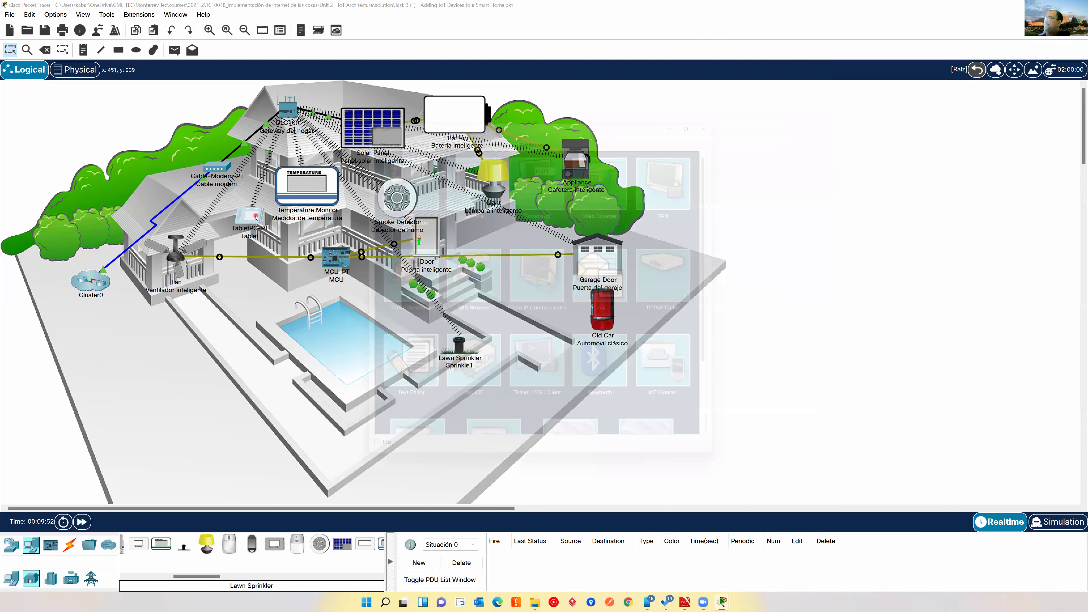
left_click(661, 364)
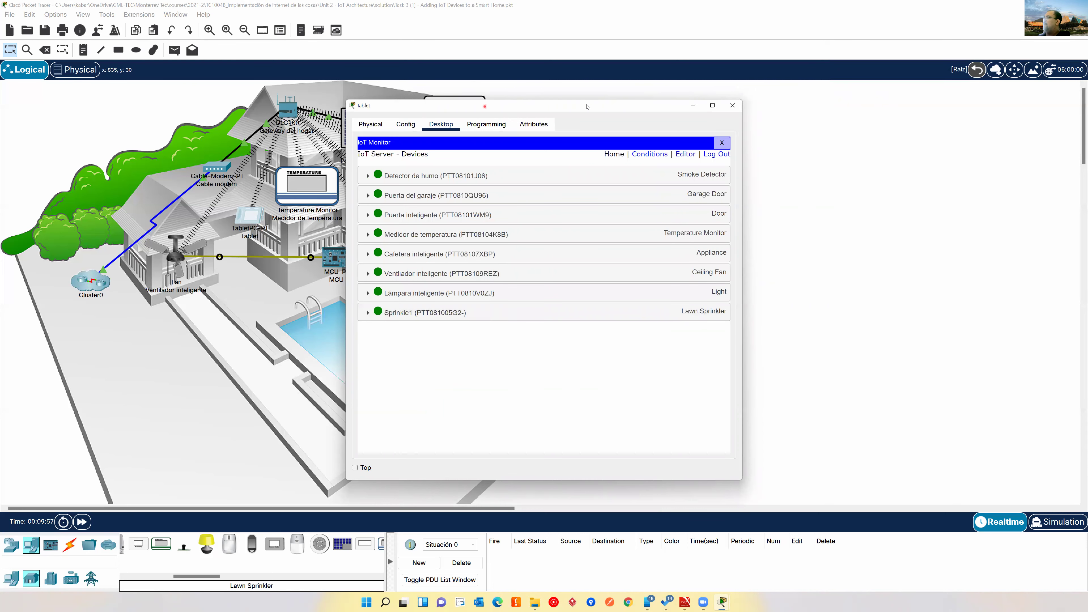
left_click_drag(794, 112, 797, 64)
Step: Test Sprinkle1 from the IoT Monitor by turning it on and off again, and close the tablet window
left_click(682, 270)
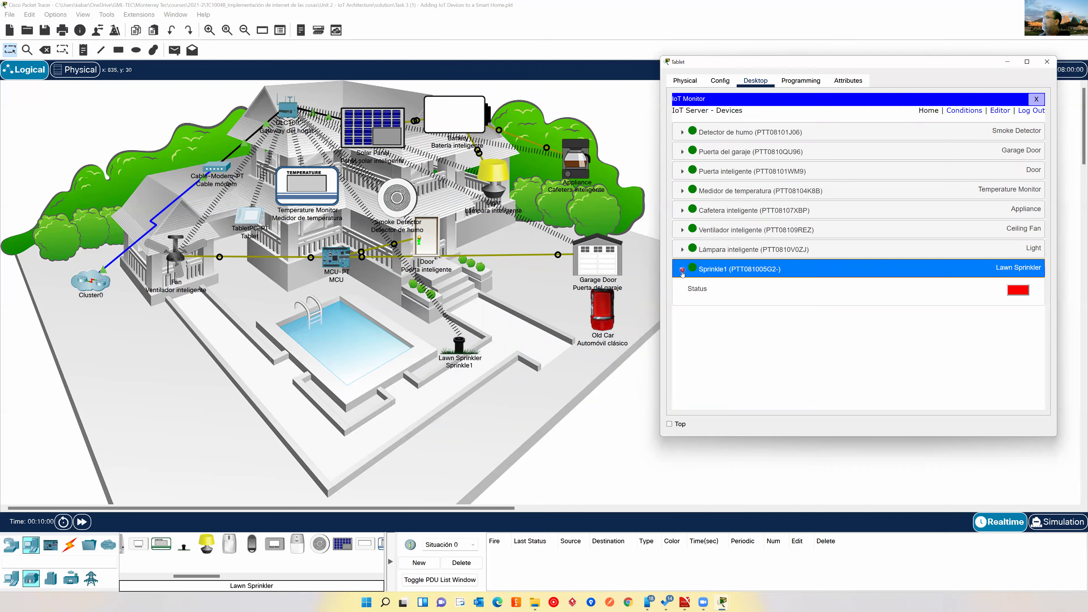
left_click(1016, 291)
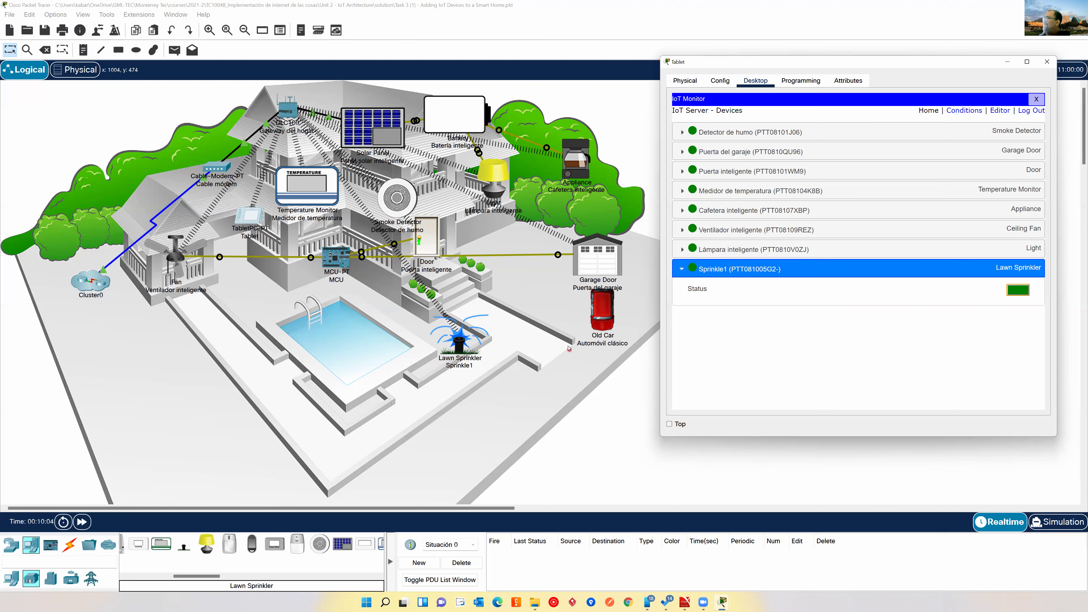
left_click(1015, 291)
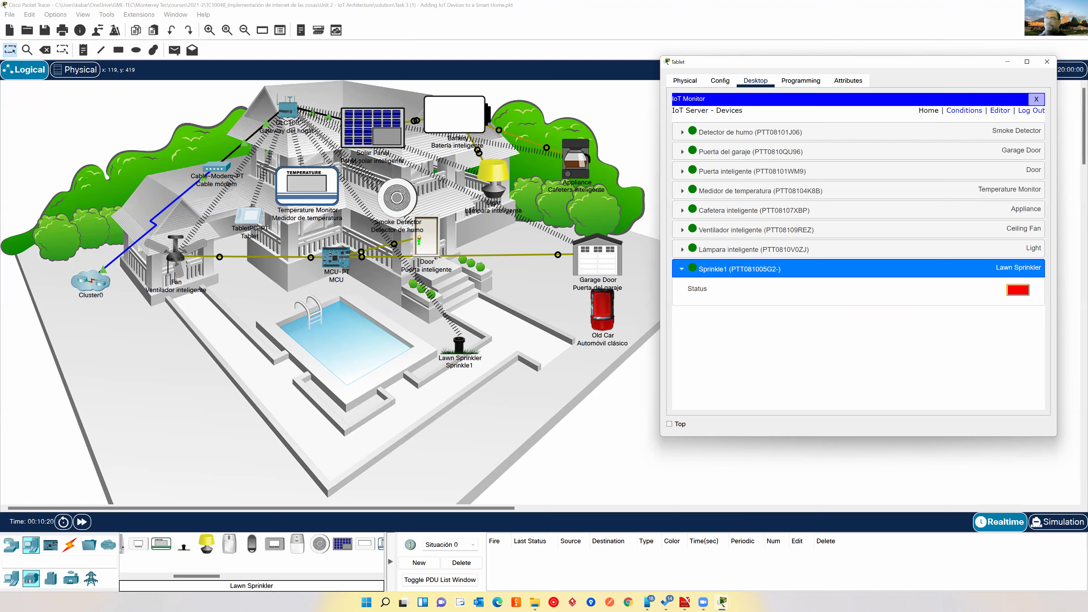
left_click(1048, 62)
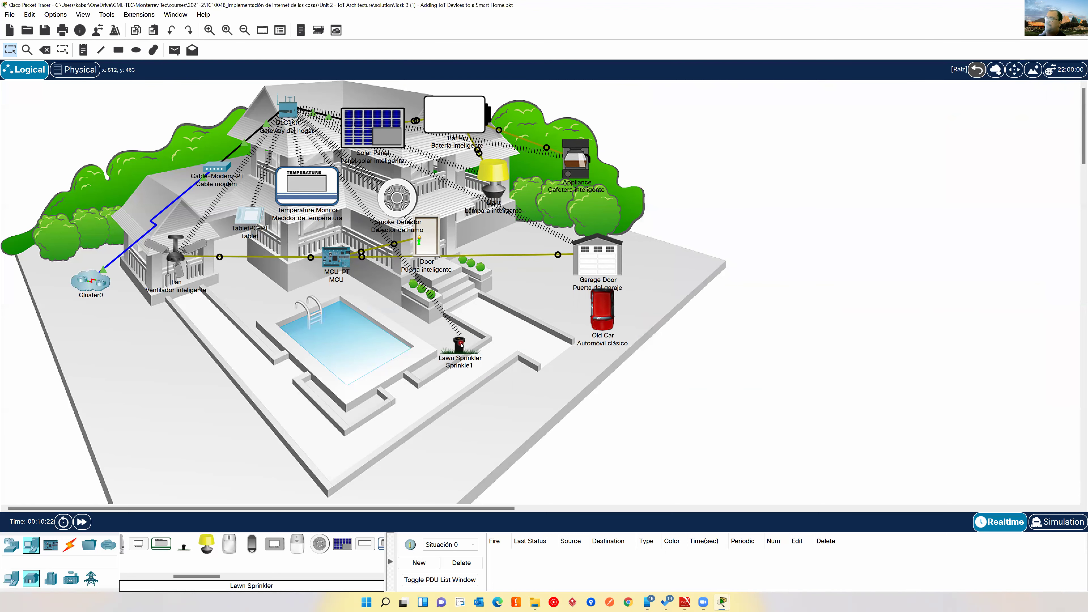
Step: Review Sprinkle1's global settings and close its configuration window
left_click(459, 344)
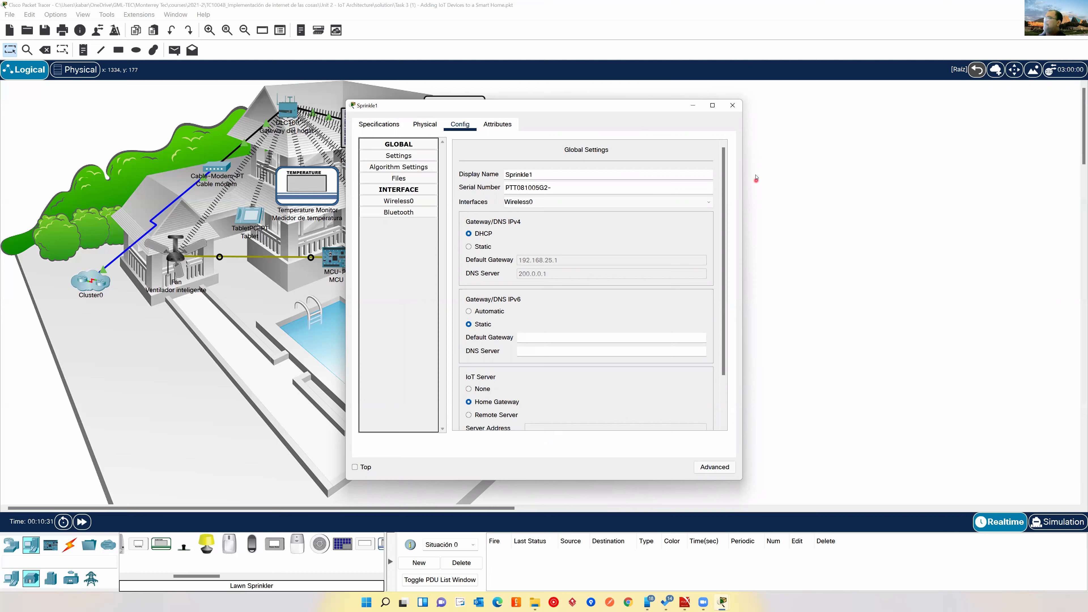
left_click(732, 105)
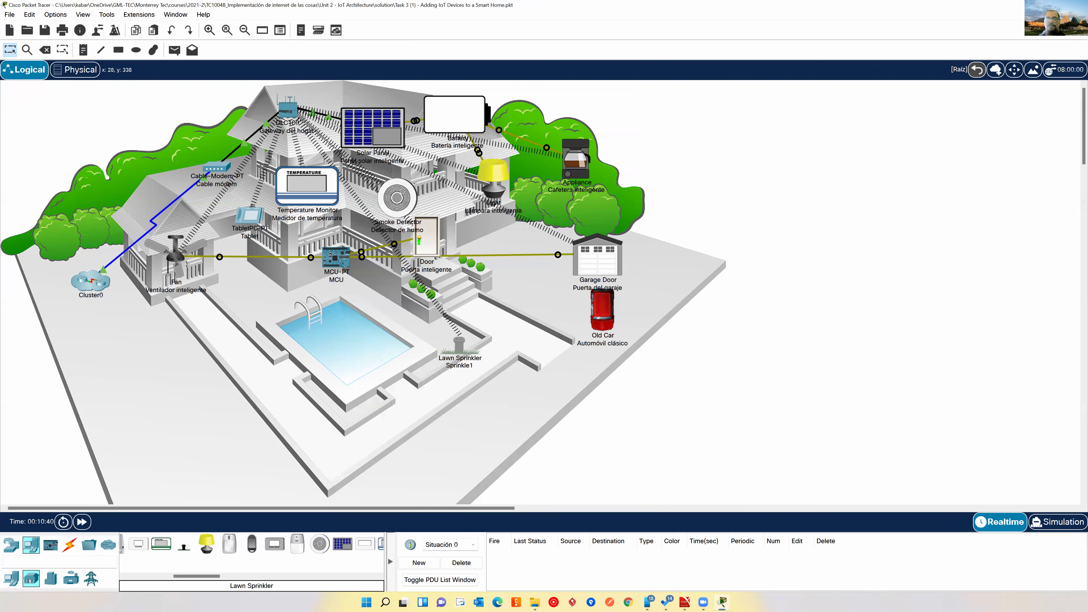
Step: Place a Wind Detector on the ground between the lawn sprinkler and the old car
left_click(300, 575)
left_click(237, 545)
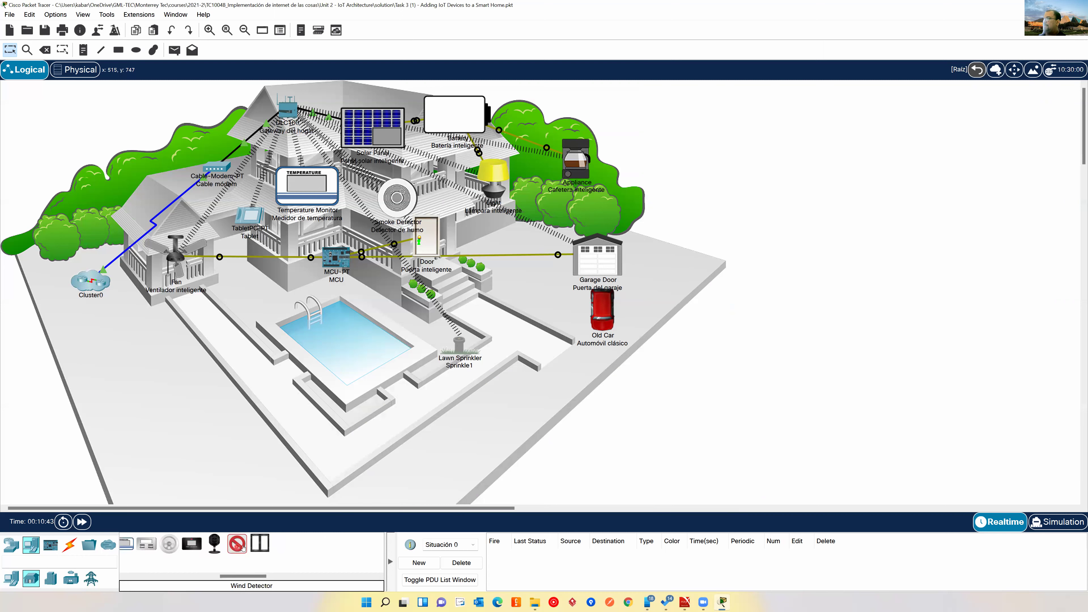
left_click(526, 334)
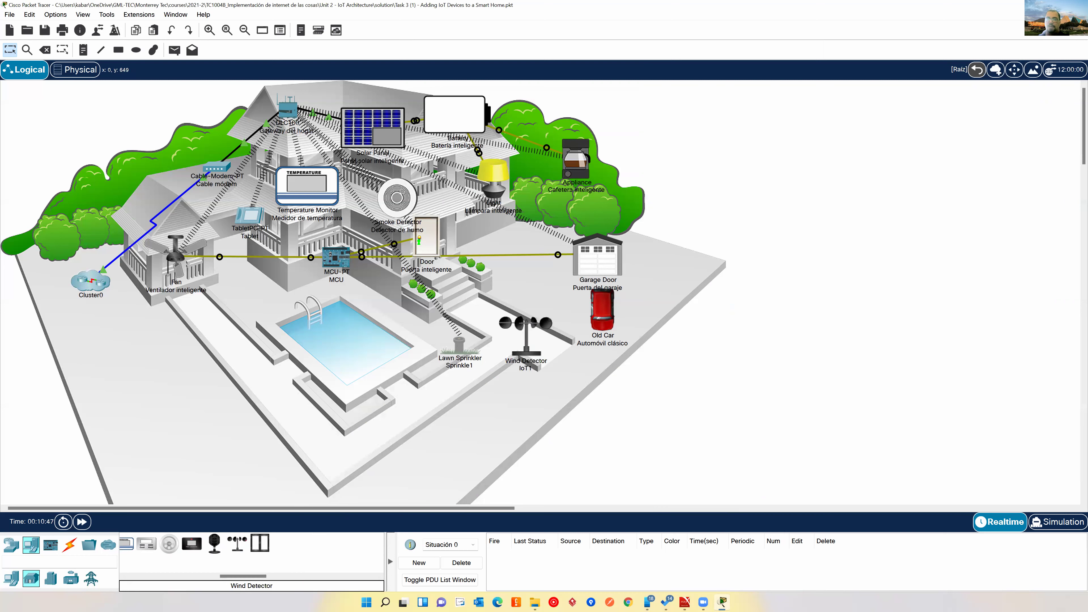
Step: Set the wind detector's display name to widnDetect1 and its IoT server to Home Gateway
left_click(522, 343)
left_click(468, 132)
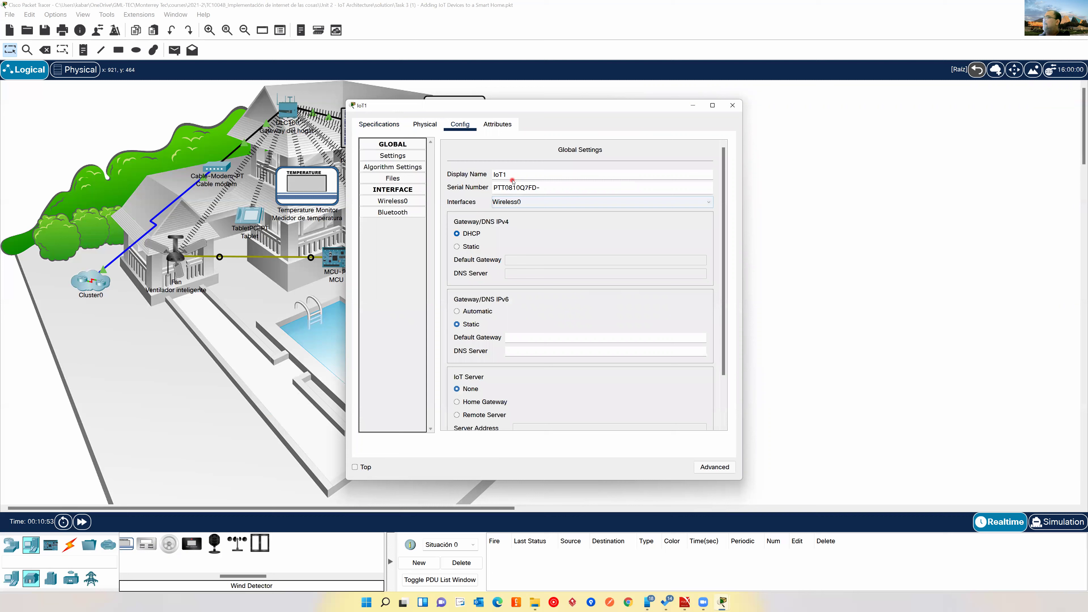
double_click(513, 176)
type("widnDetecr")
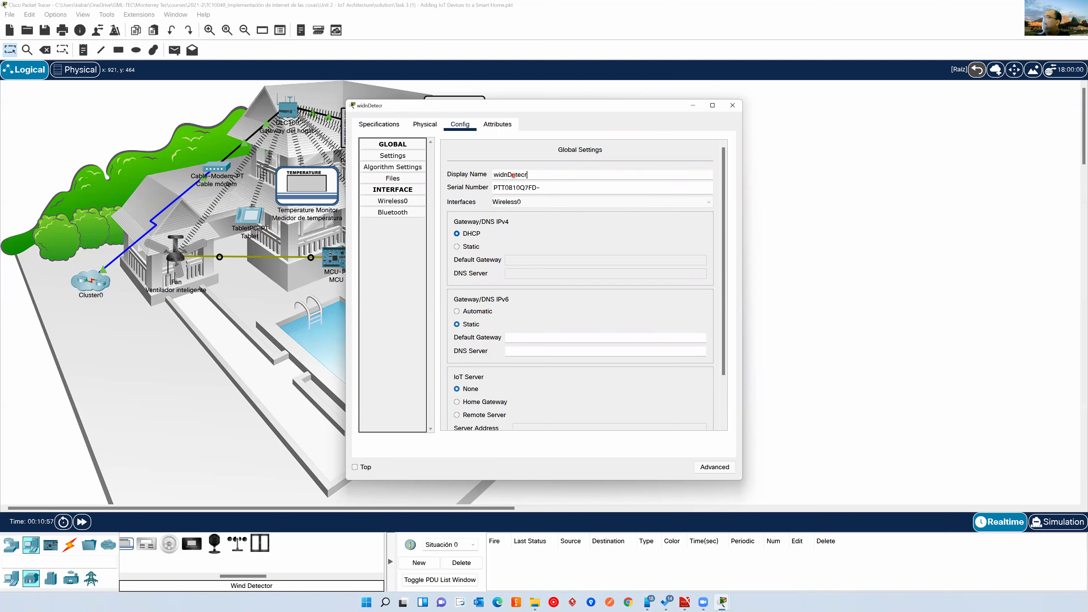
type("1")
left_click(481, 403)
Step: Set the wind detector's Wireless0 authentication to WPA2-PSK with the network's PSK pass phrase, close its window and check its network summary
left_click(389, 200)
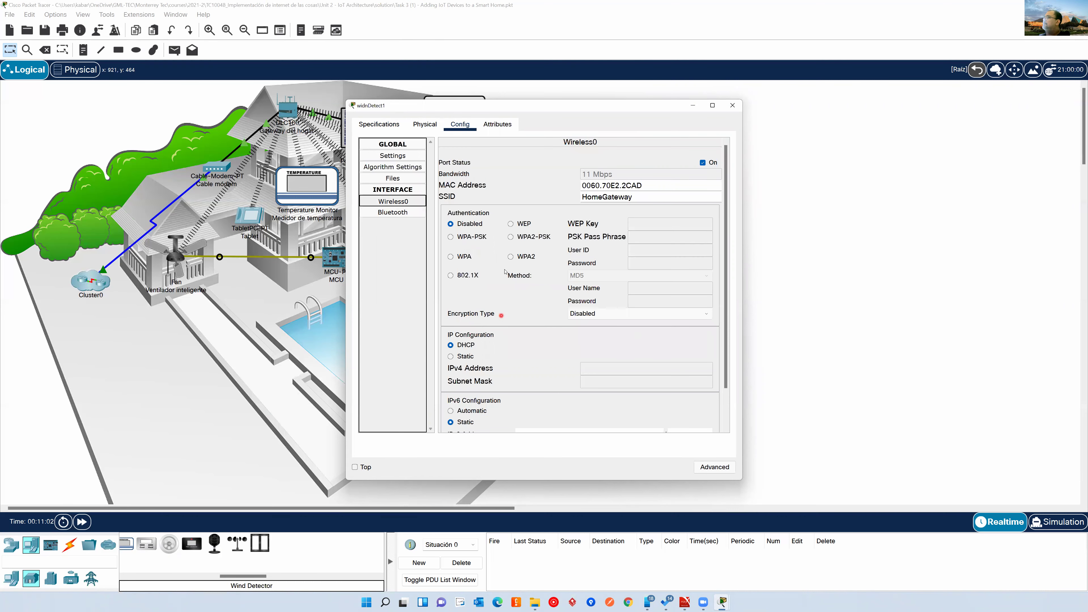
type("mySecretKey")
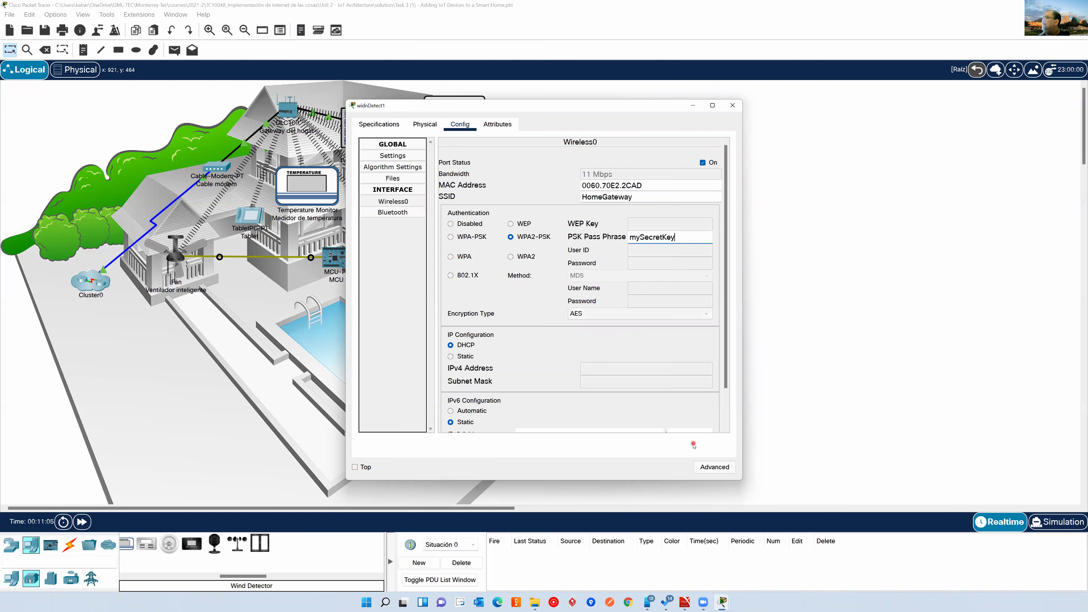
left_click(401, 202)
left_click(703, 163)
left_click(732, 105)
mouse_move(524, 334)
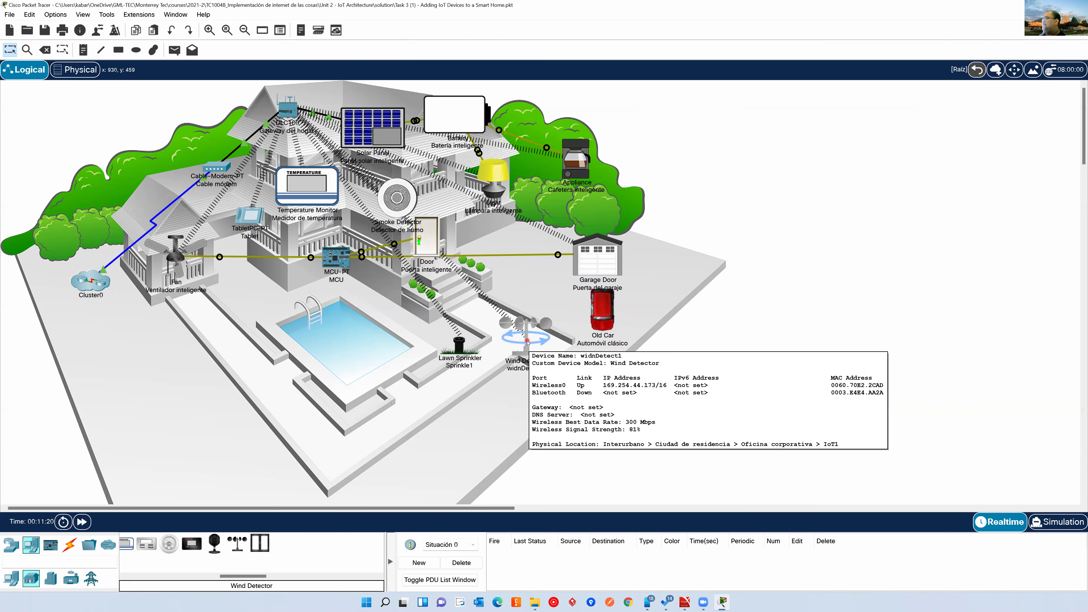
Step: Check the wind detector's Wireless0 IP configuration and its global gateway and DNS settings, and close its configuration window
left_click(788, 321)
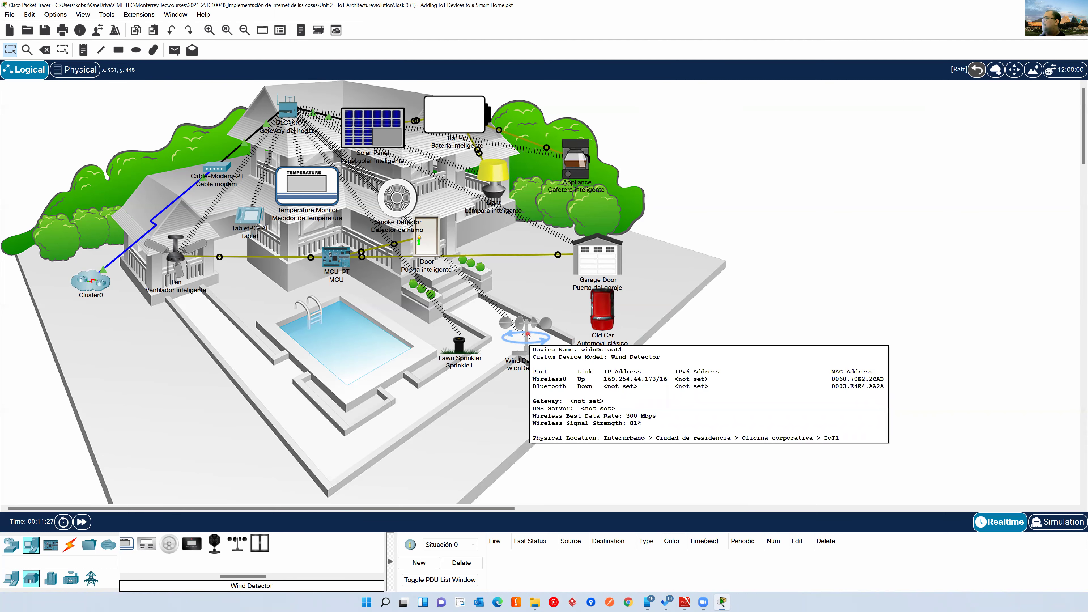
left_click(528, 335)
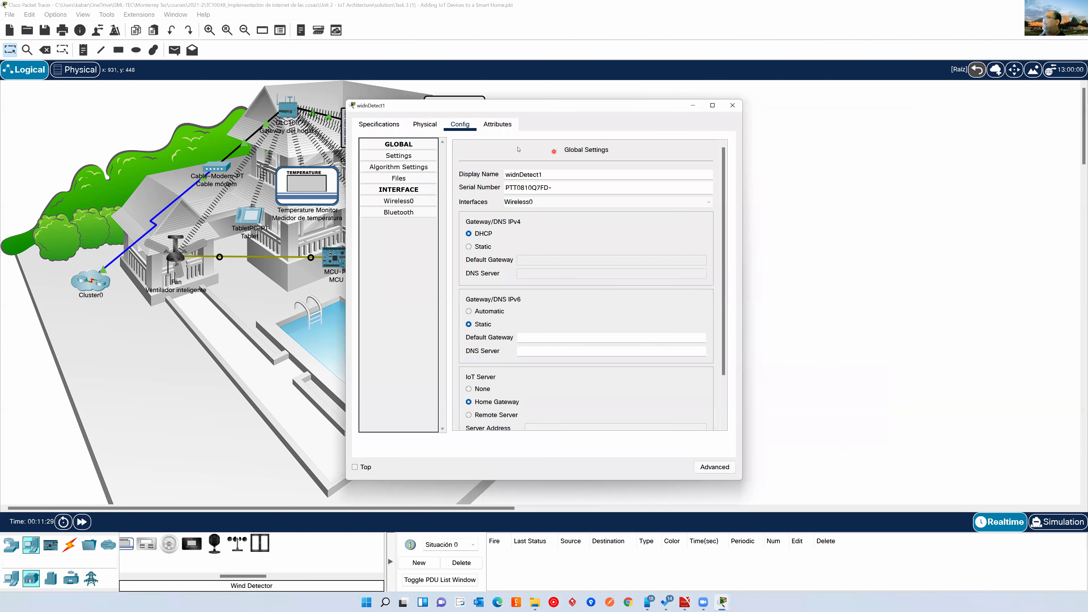
left_click(407, 200)
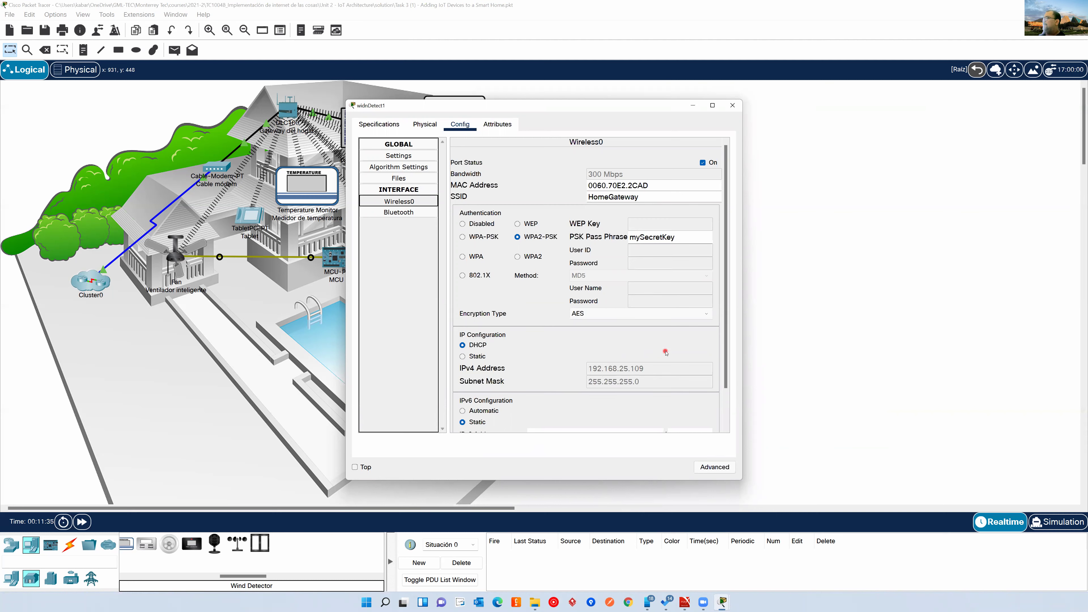
scroll(660, 352, "down", 2)
left_click(397, 157)
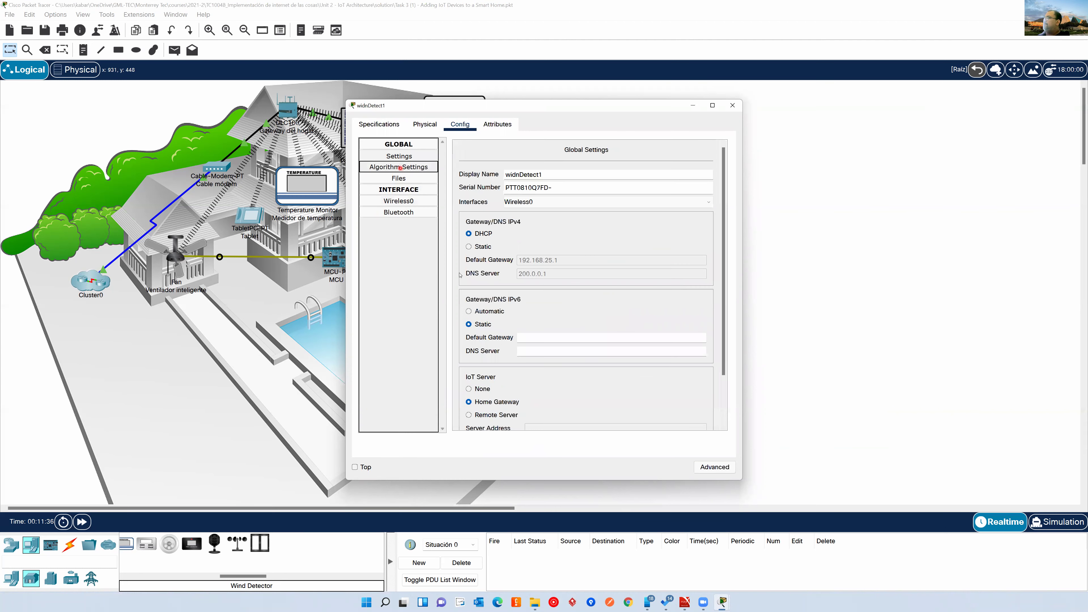
left_click(733, 105)
Step: Open IoT Monitor on the tablet, expand the widnDetect1 entry to view its wind status beside the house, and close the tablet window
left_click(252, 219)
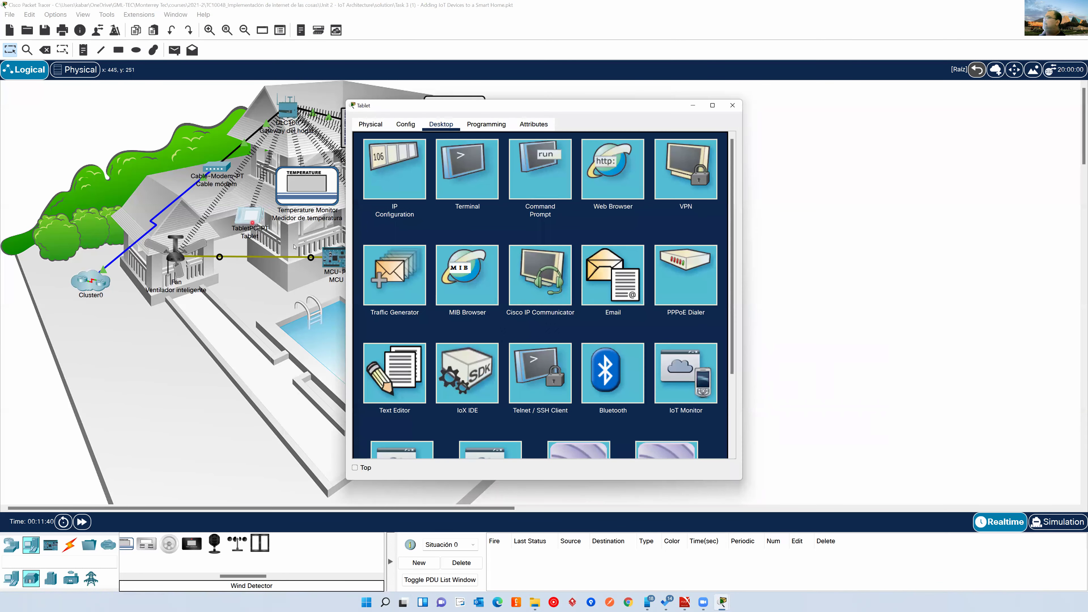
left_click(666, 368)
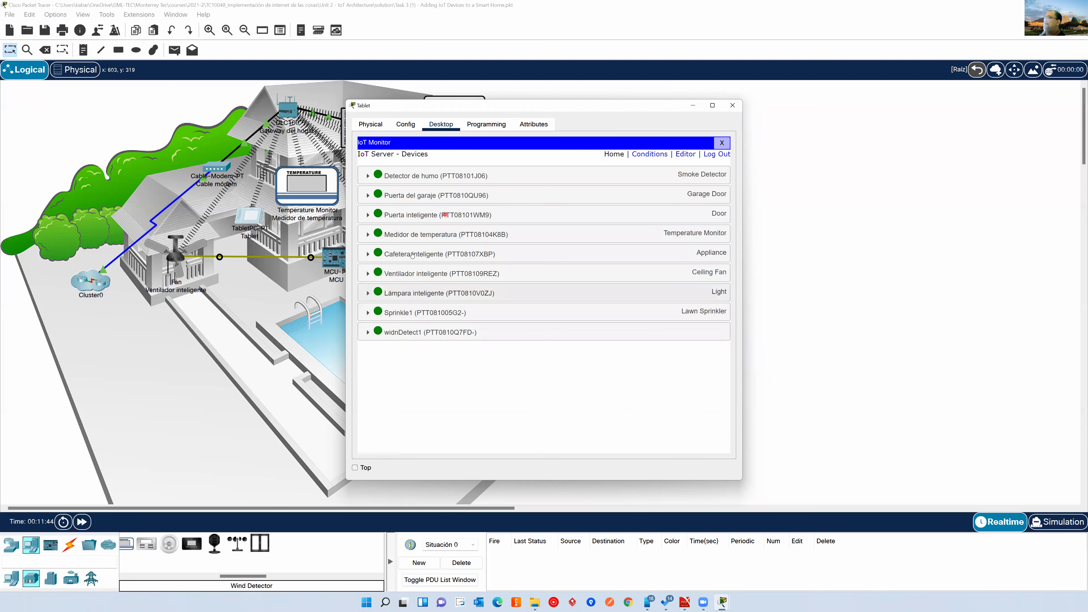
left_click(410, 336)
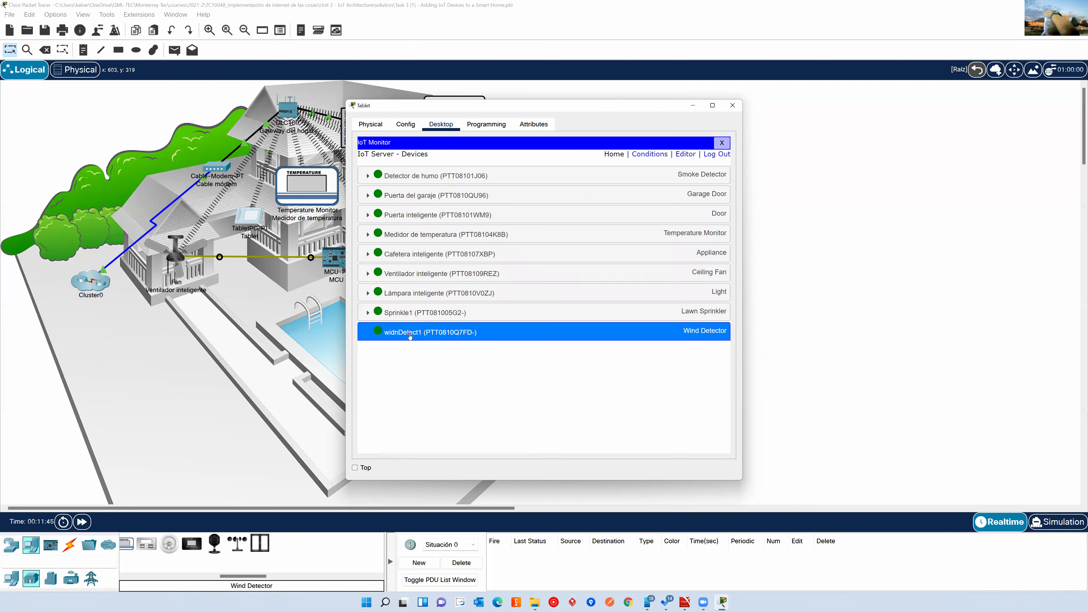
left_click_drag(577, 110, 873, 108)
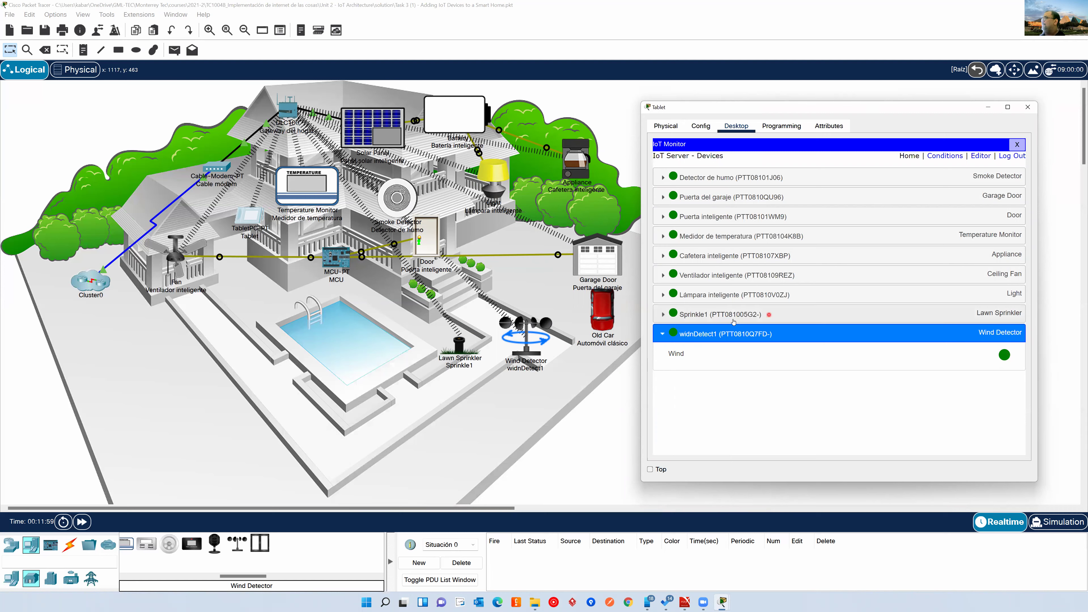
left_click(1027, 107)
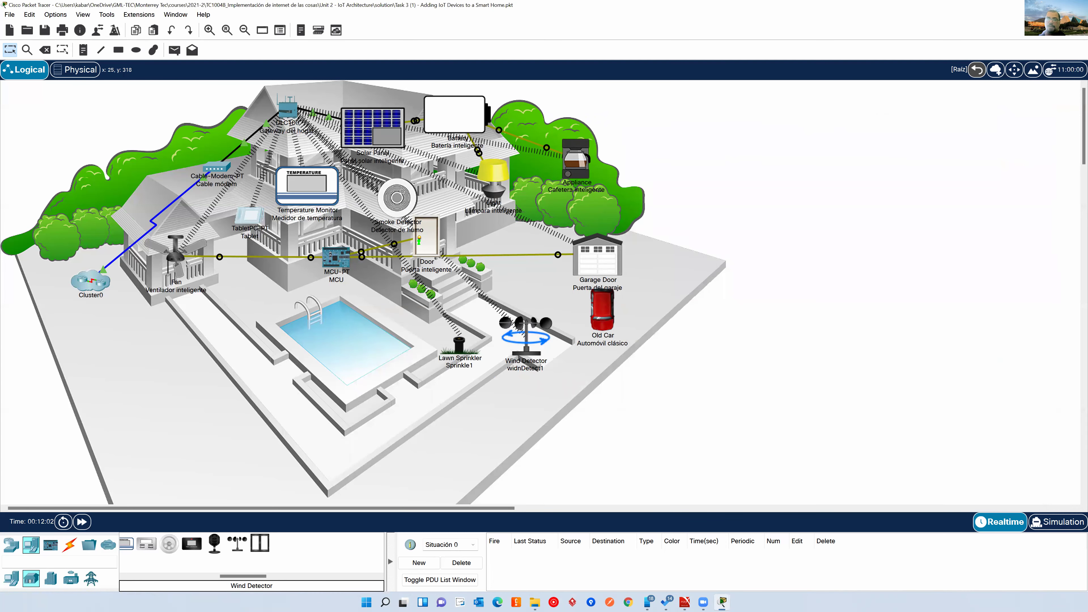
Step: Recheck the wind detector's global settings and close its configuration window
left_click(528, 339)
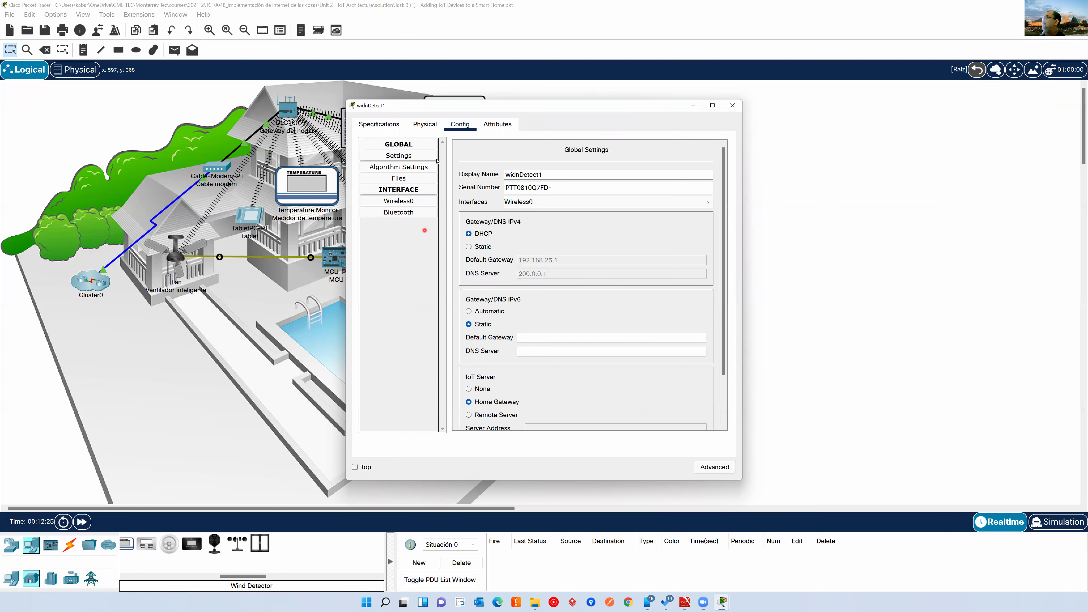
left_click(733, 105)
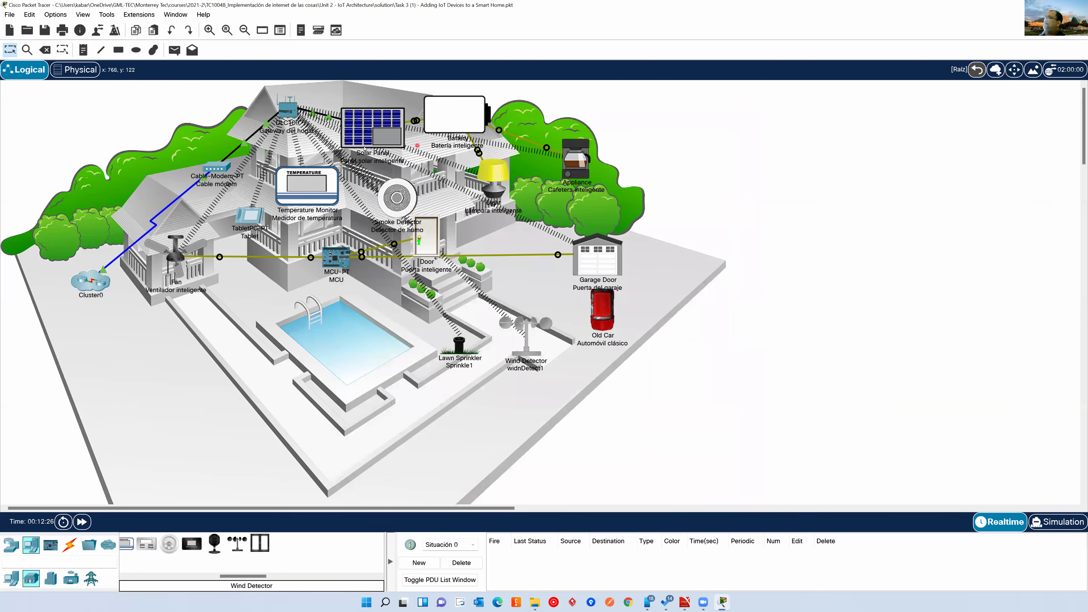
mouse_move(359, 147)
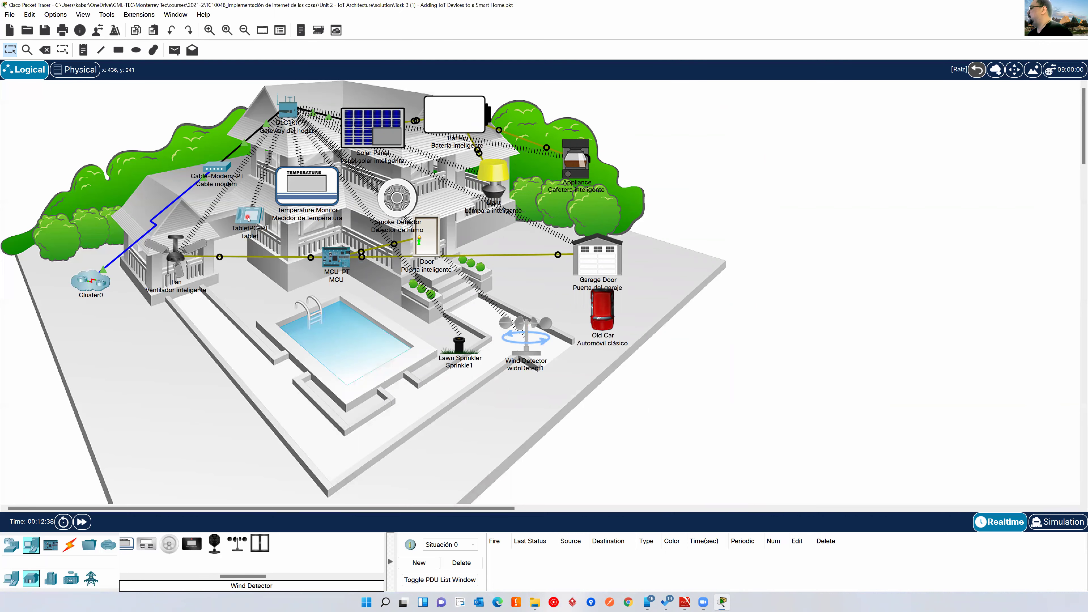
Step: View the tablet's Command Prompt, review the registered devices in IoT Monitor, and close the tablet window
mouse_move(248, 219)
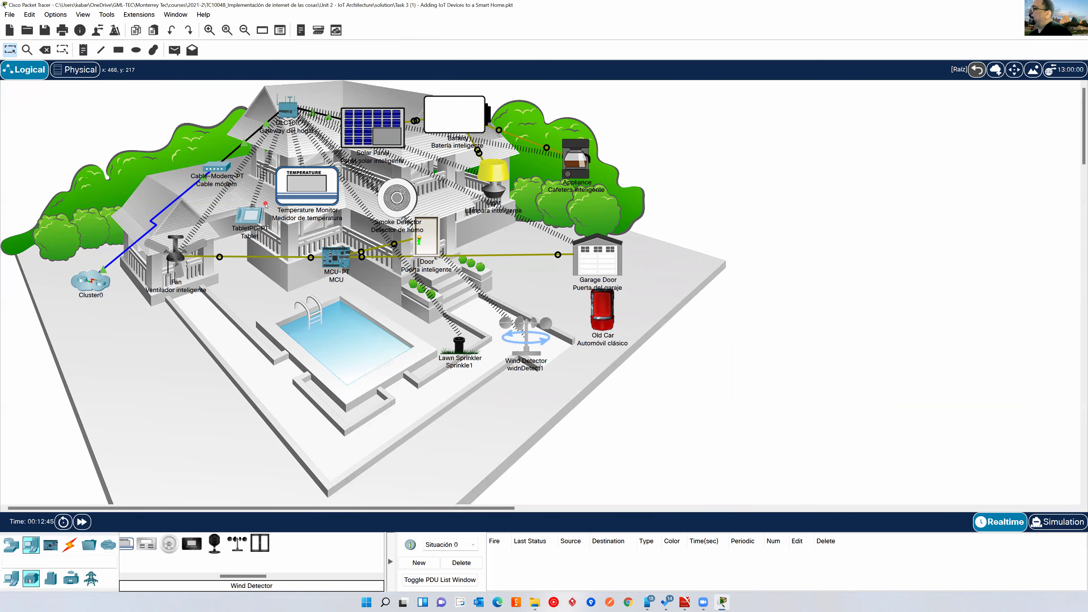
left_click(247, 219)
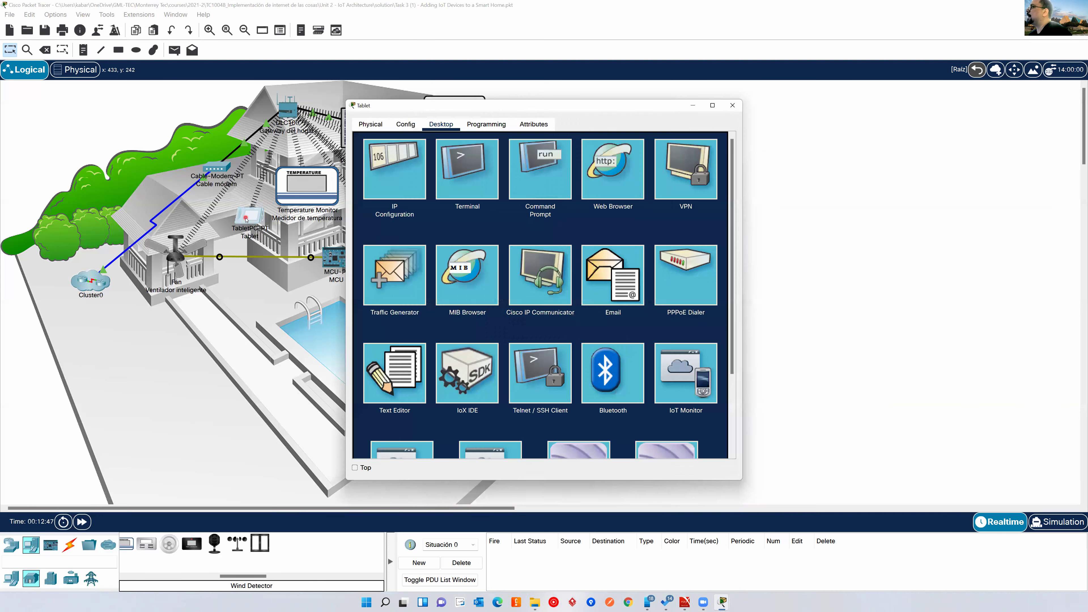
left_click(536, 185)
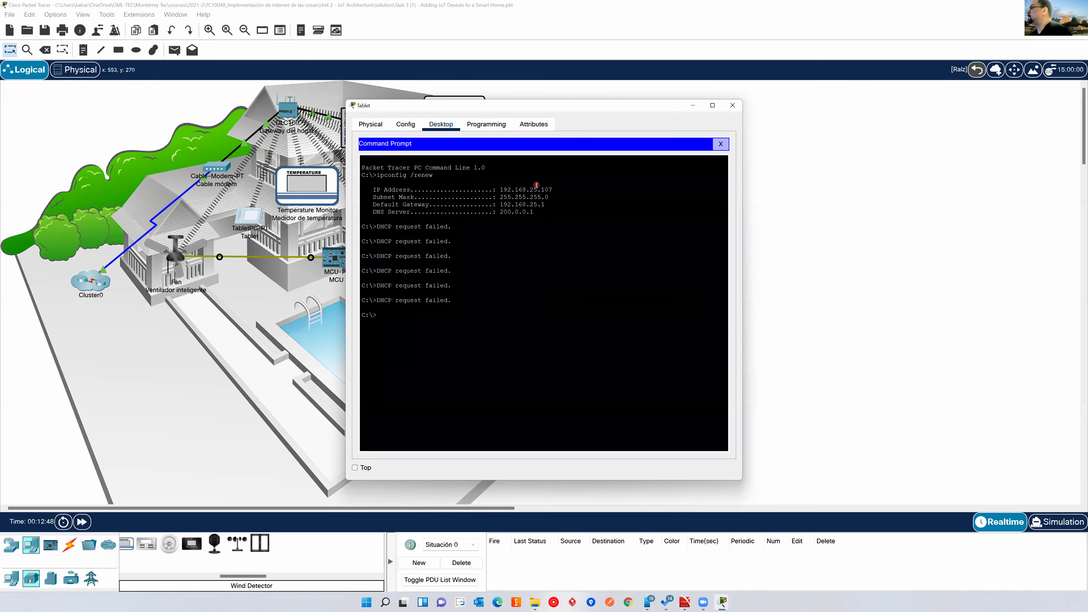
left_click(720, 144)
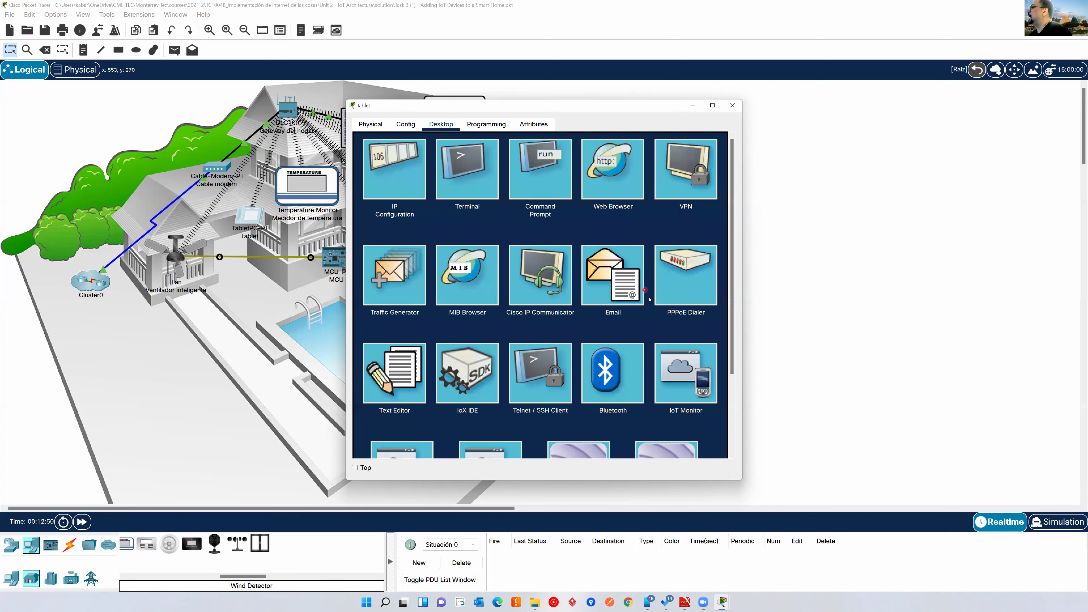
left_click(672, 362)
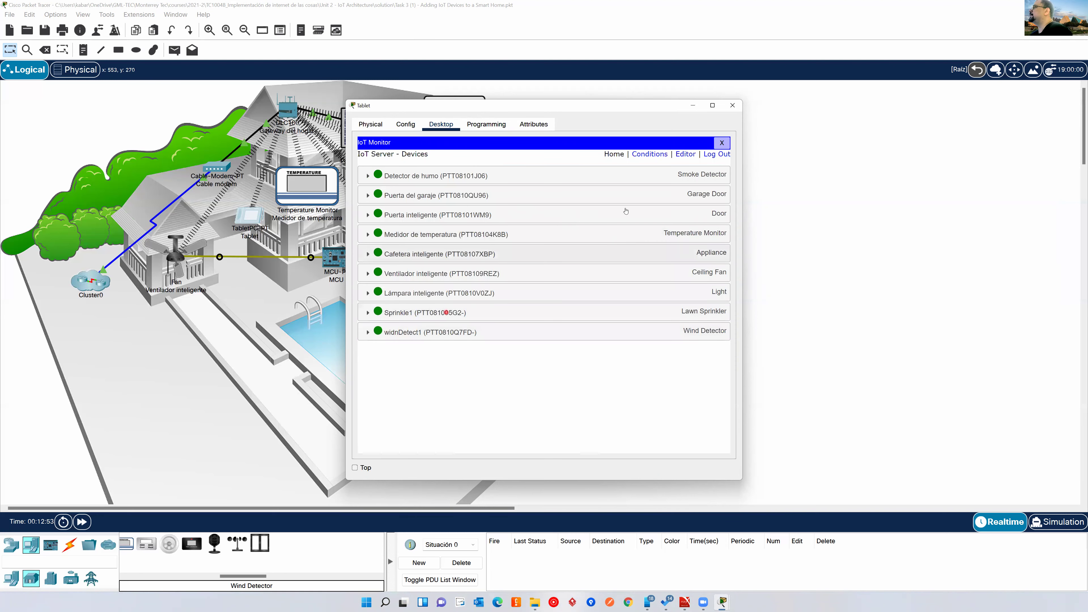
left_click(729, 143)
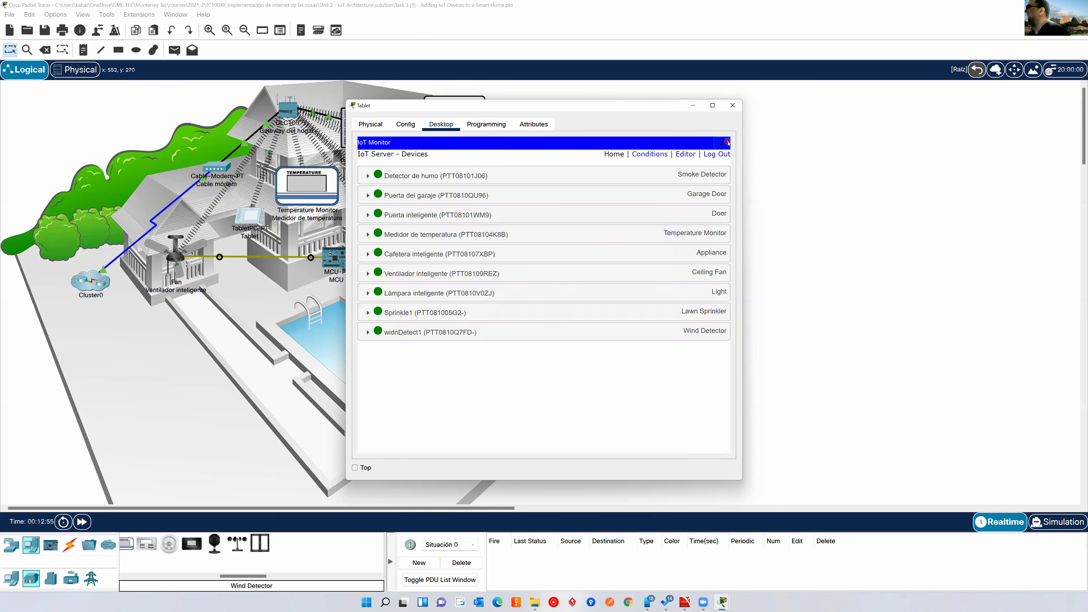
left_click(733, 106)
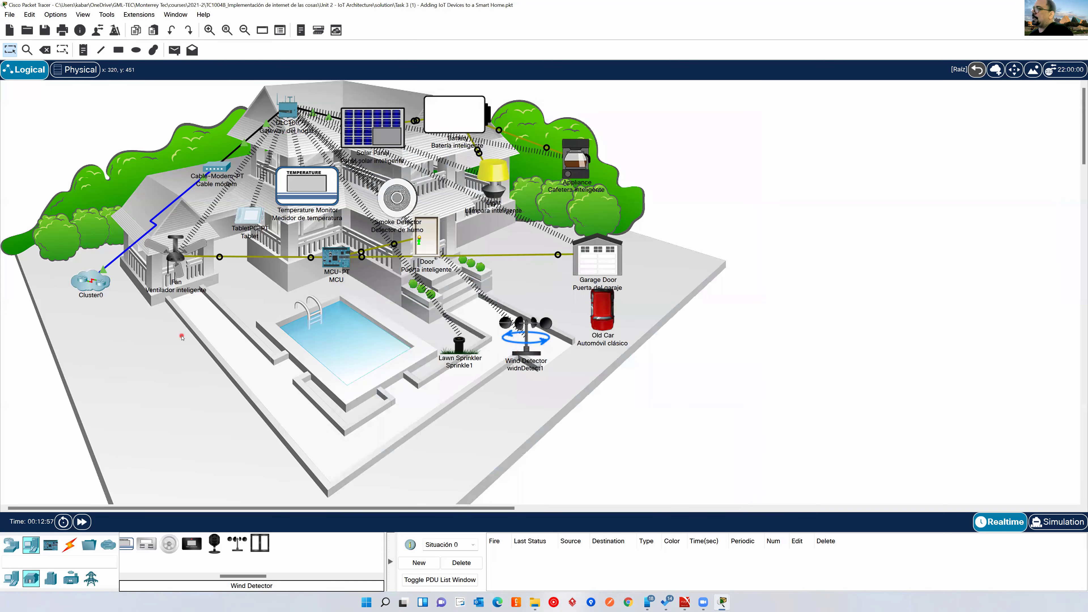